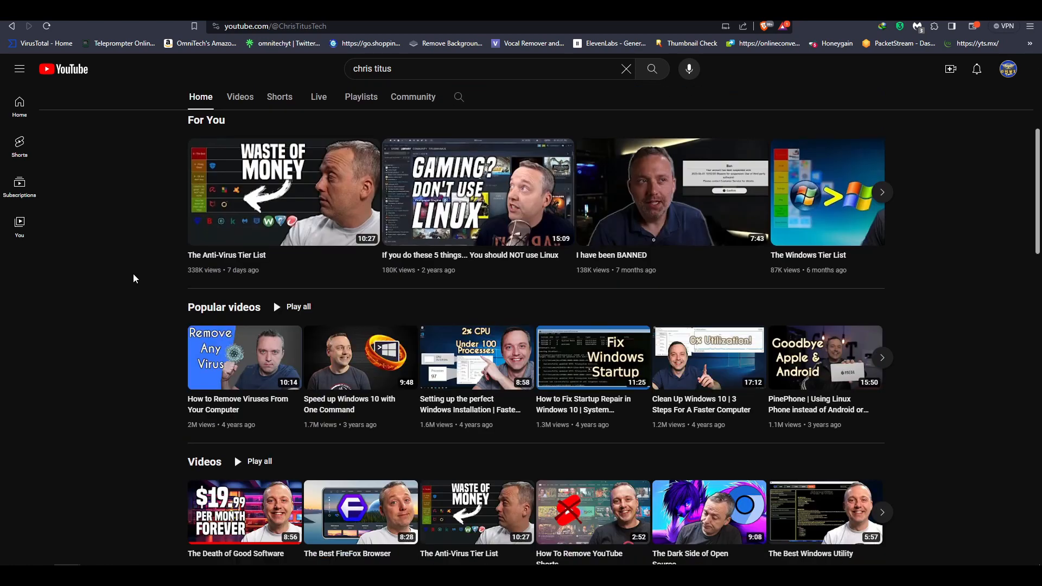
- Look over the Chris Titus Tech YouTube channel page and the app categories offered on the Ninite website
scroll(117, 271, up, 7)
scroll(119, 265, up, 3)
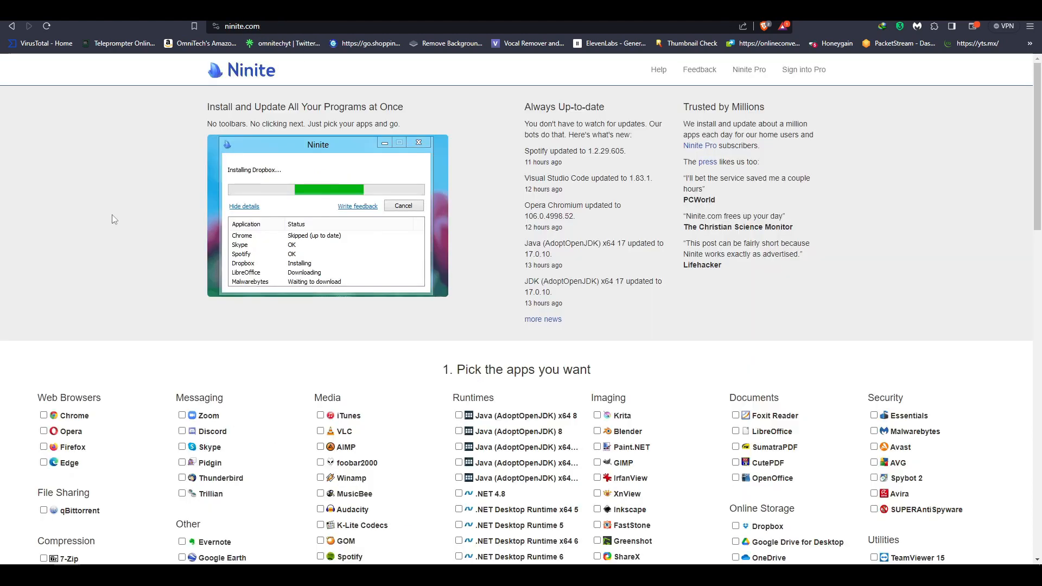
scroll(373, 293, down, 7)
scroll(260, 291, down, 2)
scroll(260, 292, up, 9)
scroll(252, 294, down, 4)
scroll(253, 294, up, 4)
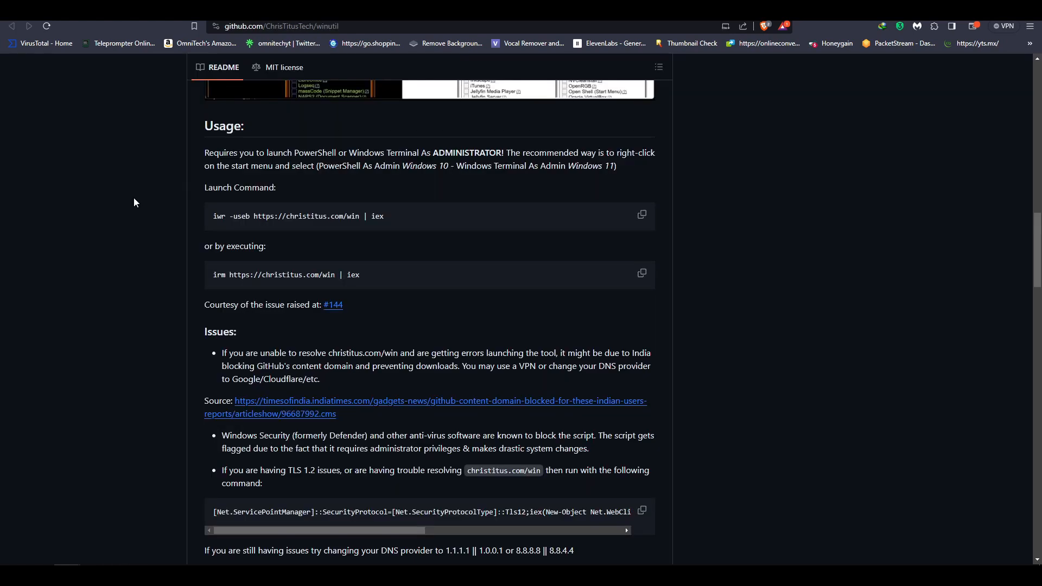
- Examine the winutil README on GitHub and its screen-install.png screenshot, and return to the repository page
scroll(126, 220, up, 10)
scroll(126, 220, down, 4)
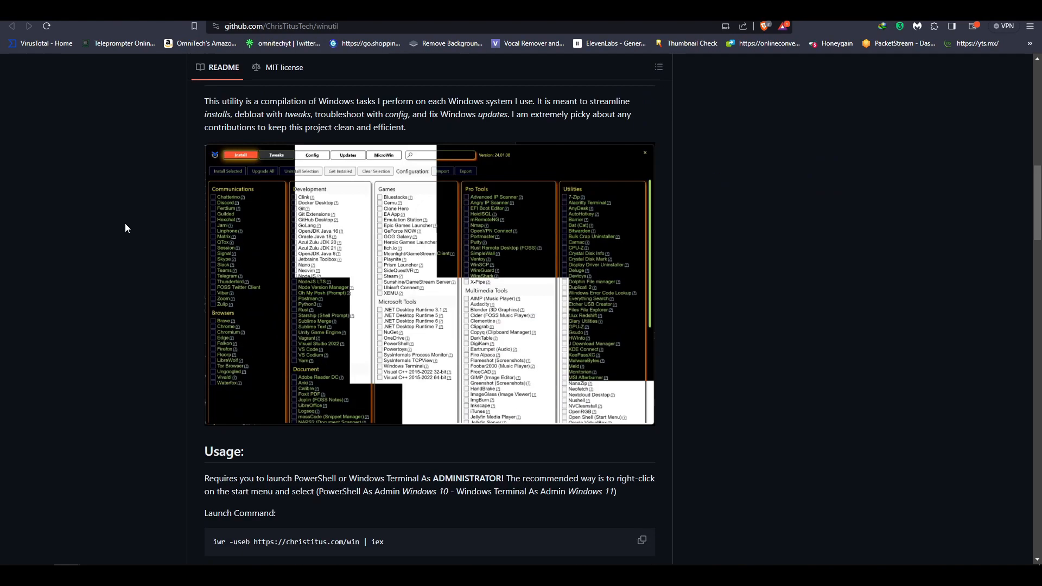
click(407, 252)
scroll(407, 252, down, 5)
scroll(532, 237, up, 4)
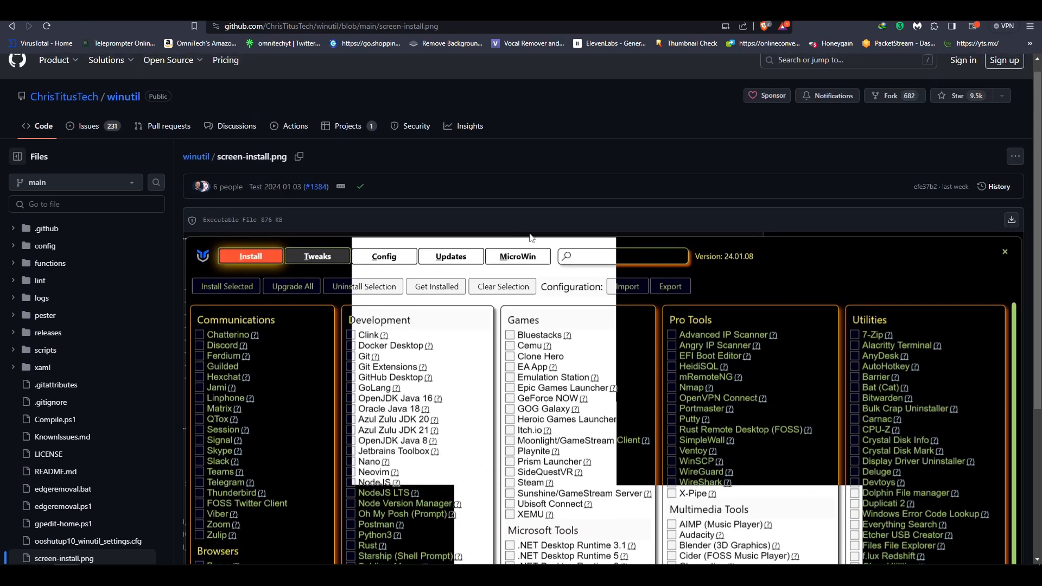
scroll(529, 236, up, 1)
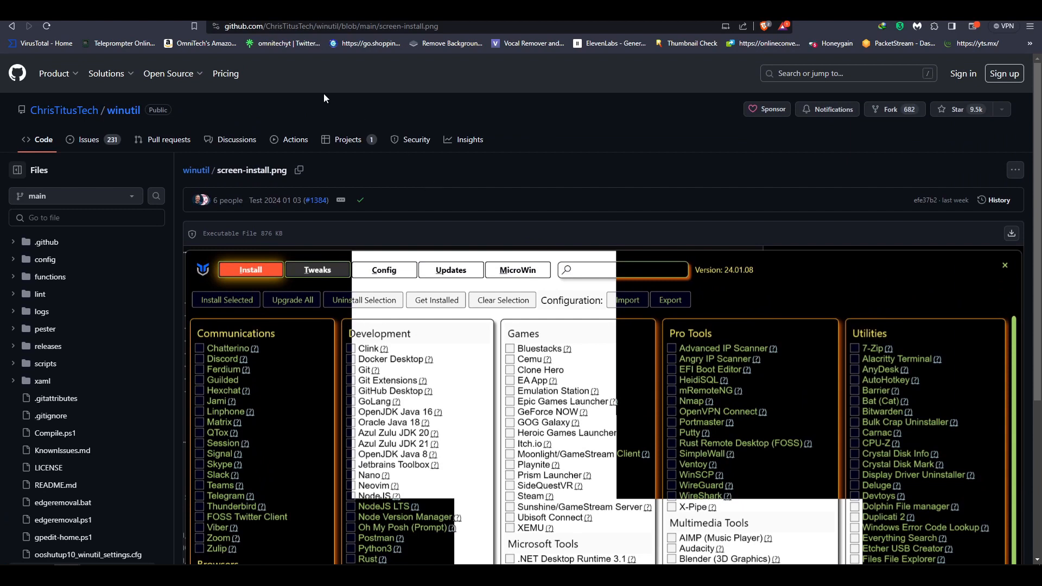
click(11, 25)
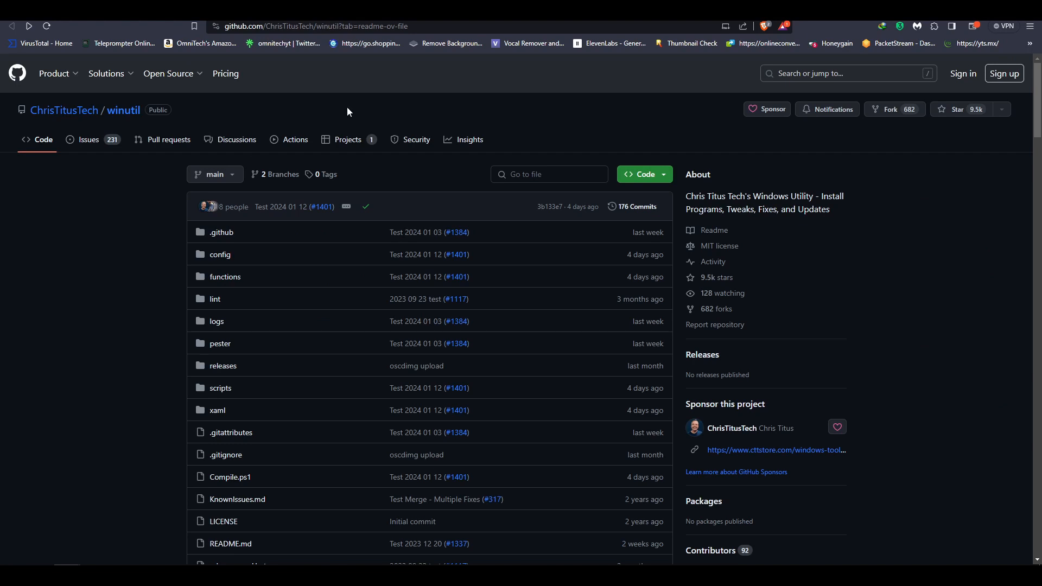
- Look over the winutil repository's address and its list of files and folders
click(326, 26)
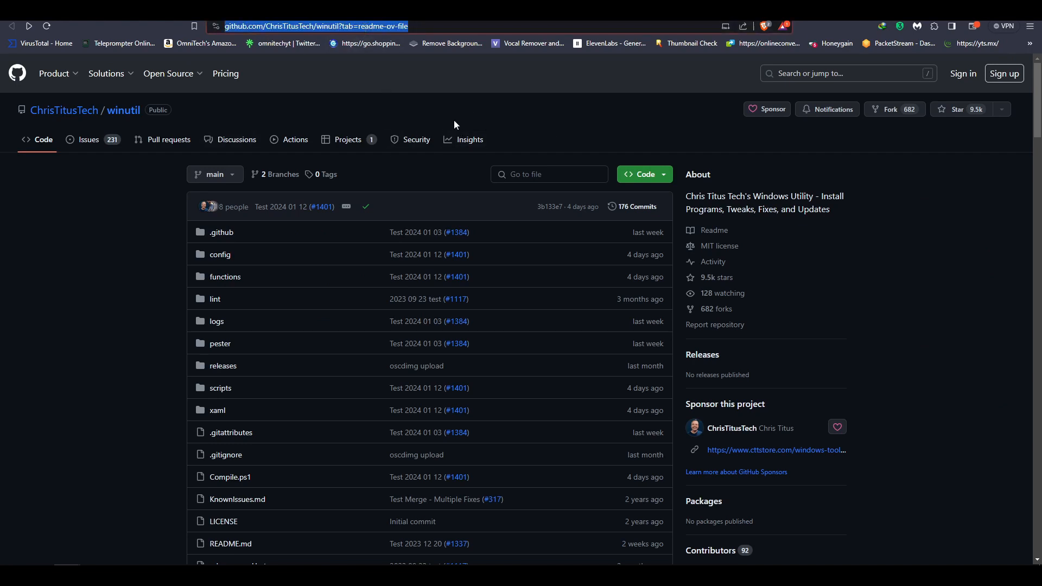
click(138, 217)
scroll(130, 221, down, 6)
scroll(125, 230, up, 5)
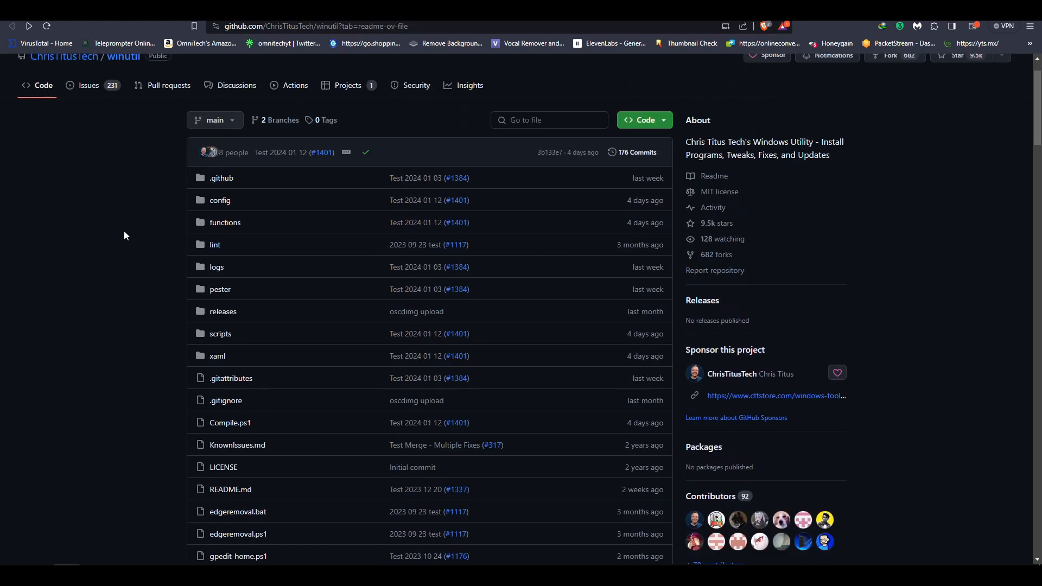
scroll(123, 234, down, 2)
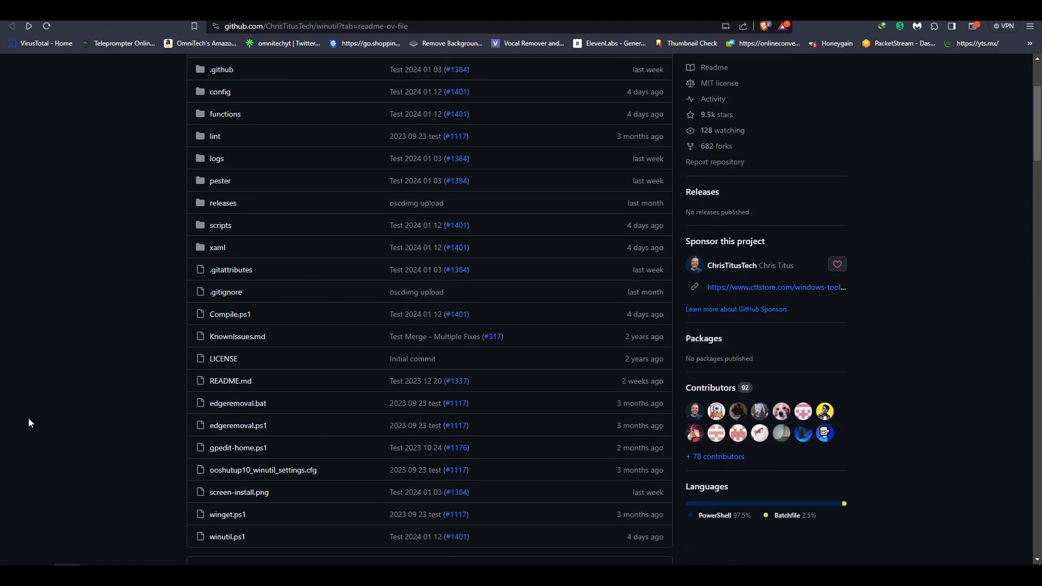
scroll(109, 288, up, 3)
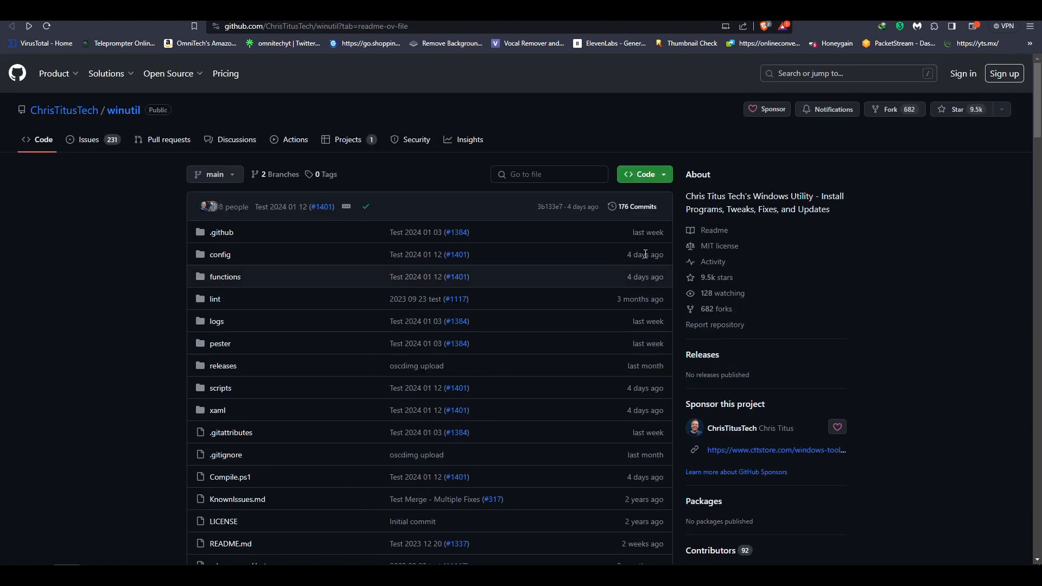
click(663, 181)
click(509, 327)
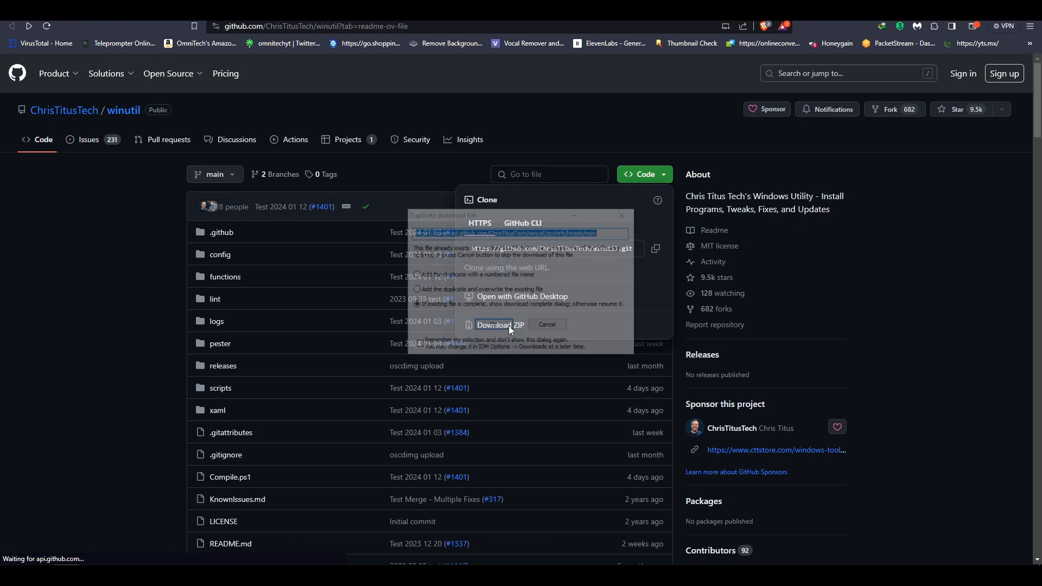
click(549, 326)
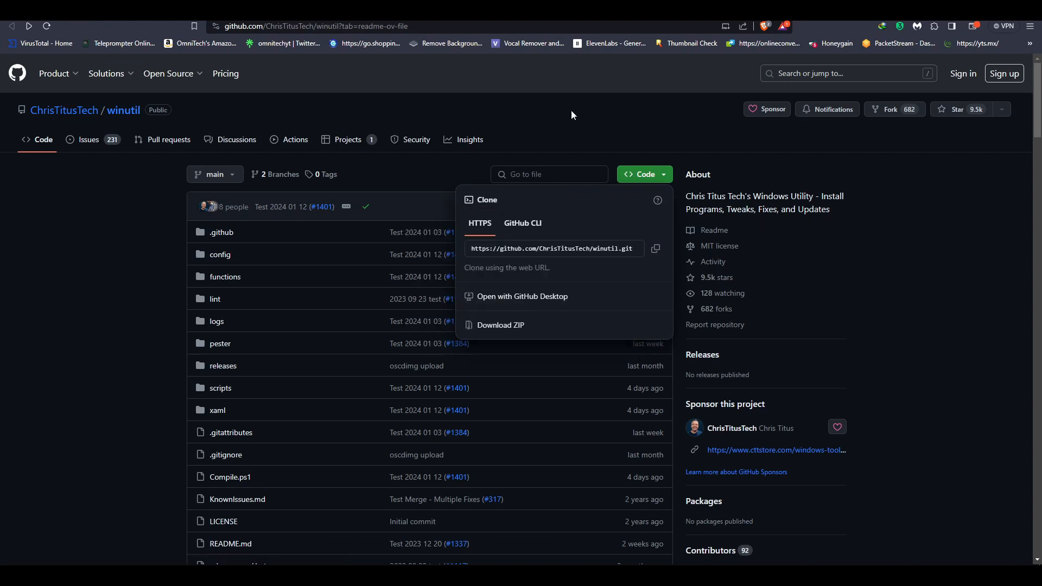
click(571, 109)
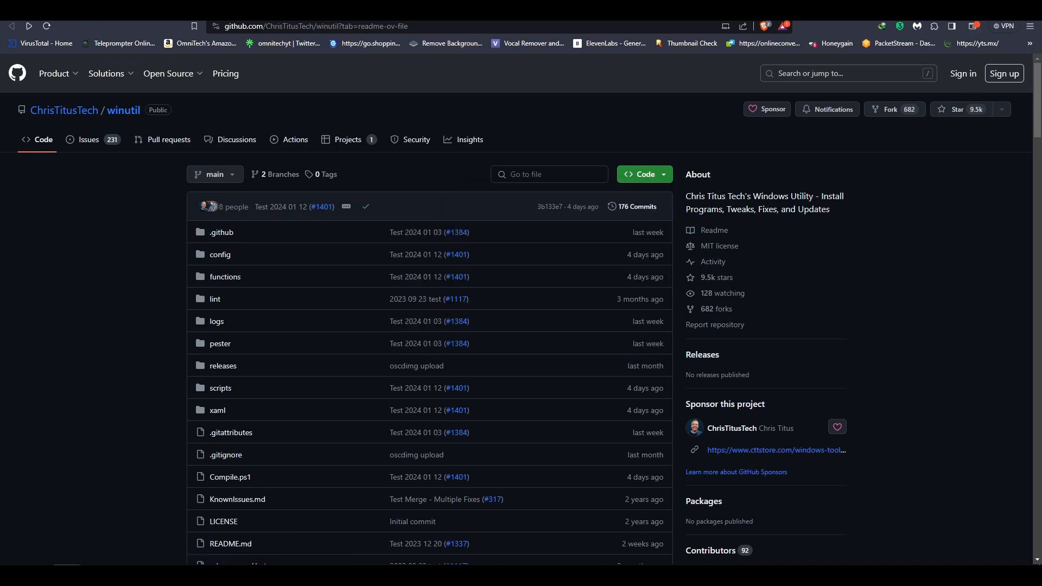
- Switch to File Explorer showing the winutil-main folder and arrange its window on the desktop
click(980, 8)
click(41, 575)
drag(642, 28, 752, 14)
drag(1014, 174, 956, 174)
drag(797, 20, 836, 19)
click(282, 206)
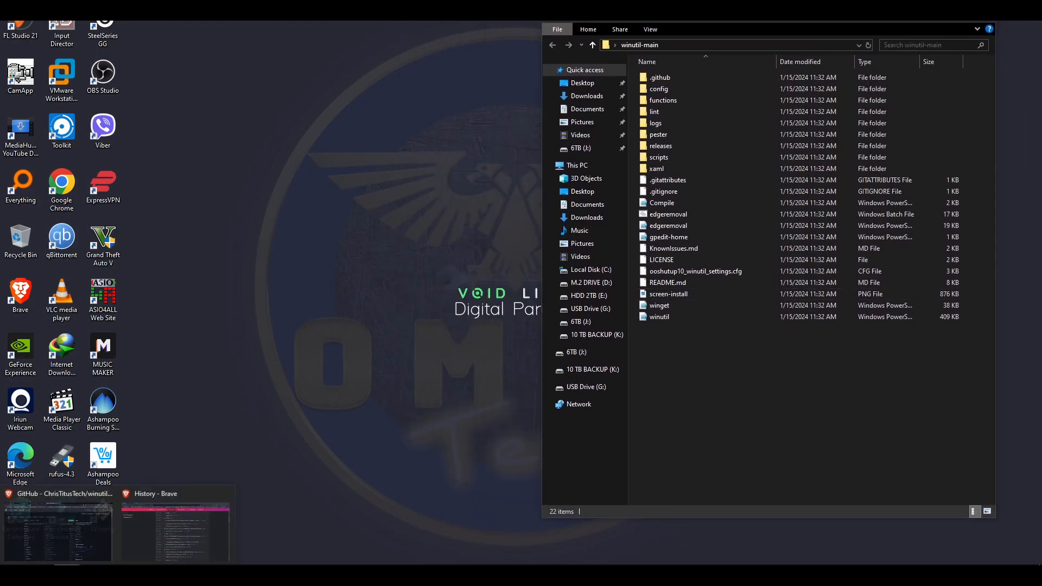
click(67, 575)
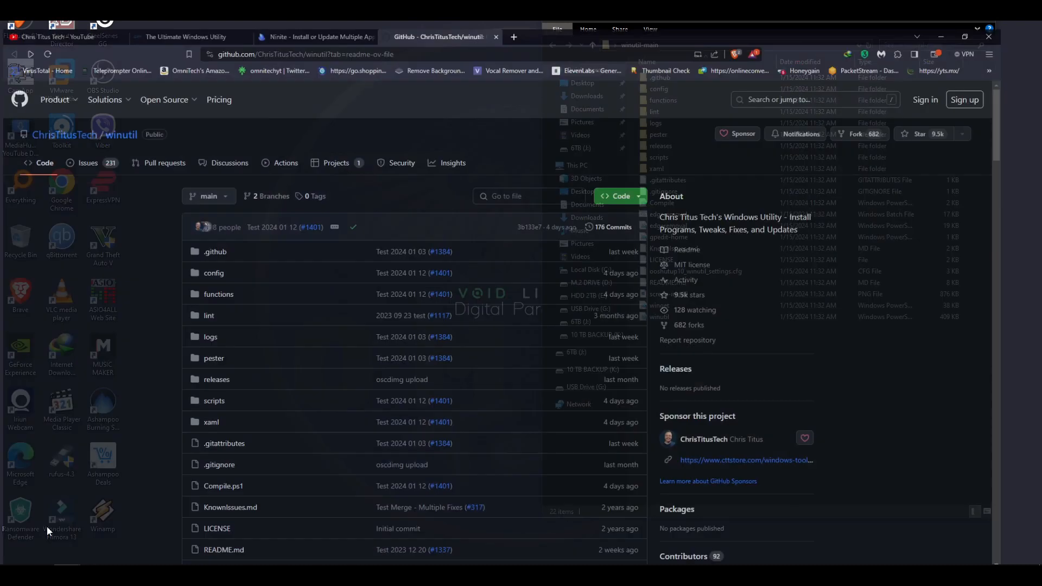
scroll(88, 276, down, 1)
scroll(88, 275, down, 10)
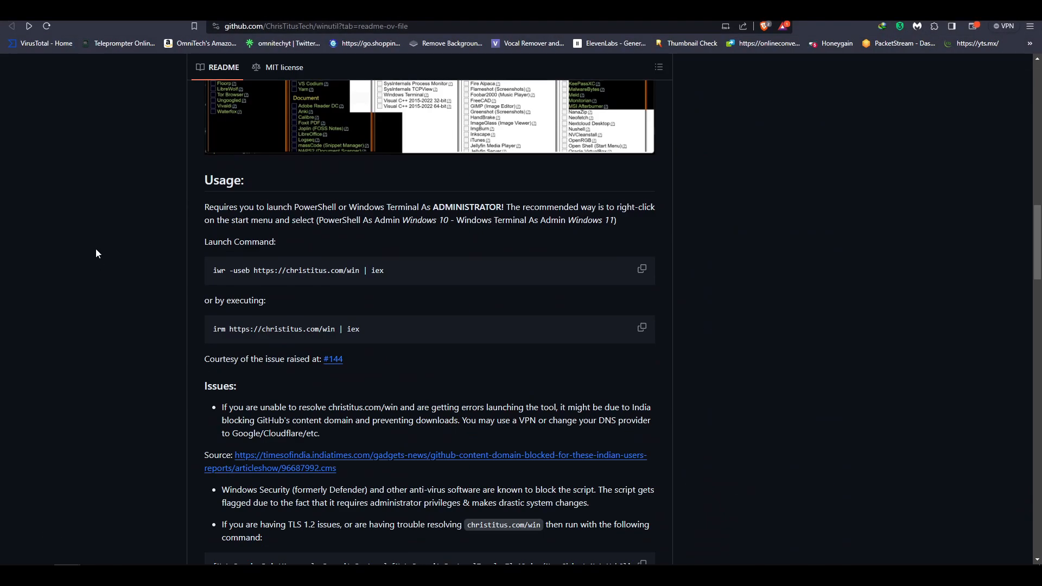
mouse_move(216, 270)
mouse_down()
mouse_move(410, 272)
mouse_move(209, 271)
mouse_up()
drag(213, 331, 367, 338)
click(378, 331)
click(643, 270)
drag(389, 274, 202, 277)
right_click(243, 270)
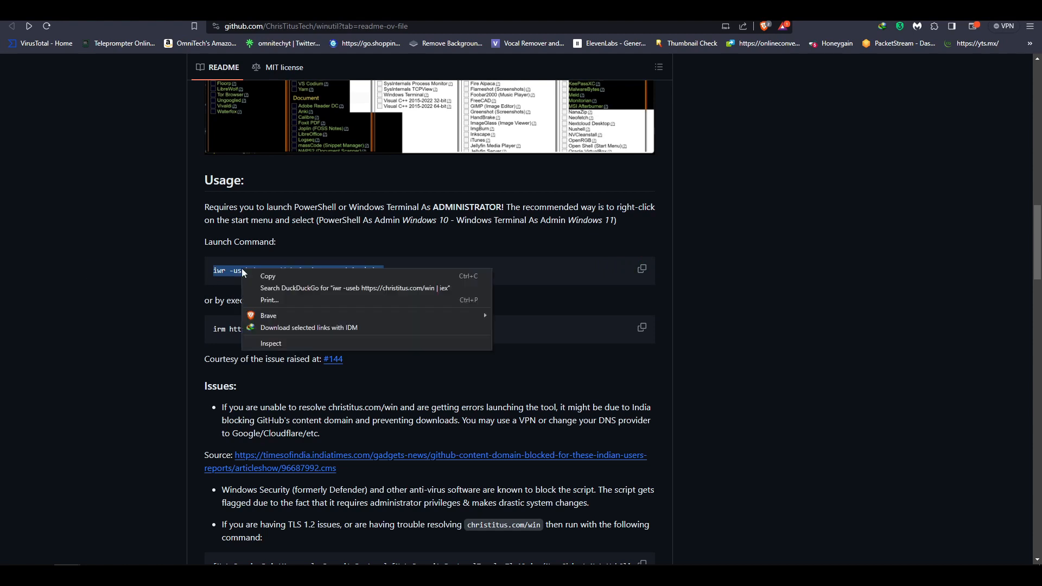
click(269, 278)
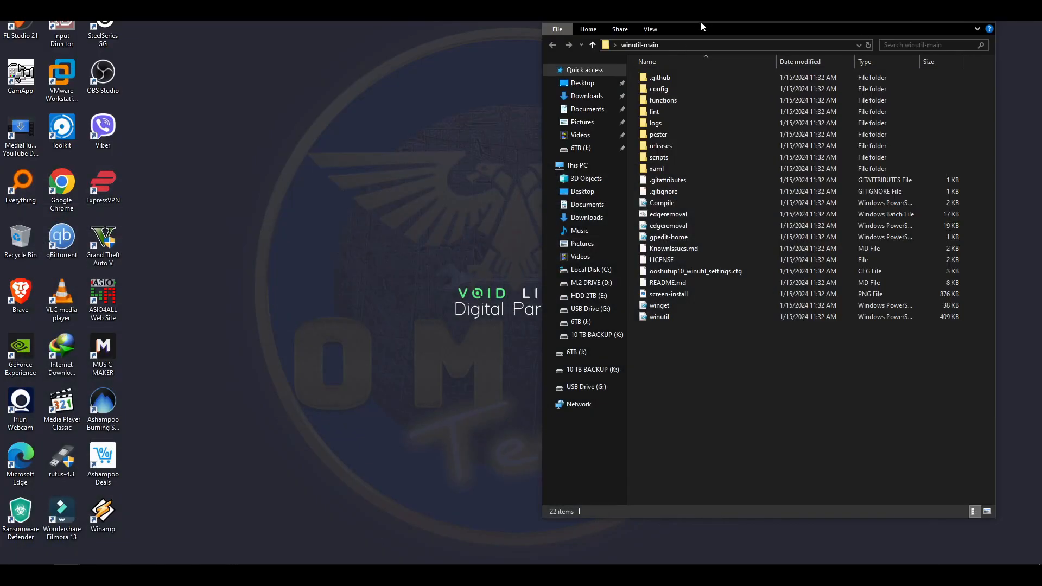
- Open a PowerShell window in the winutil-main folder and paste the copied launch command at its prompt
drag(701, 21, 590, 27)
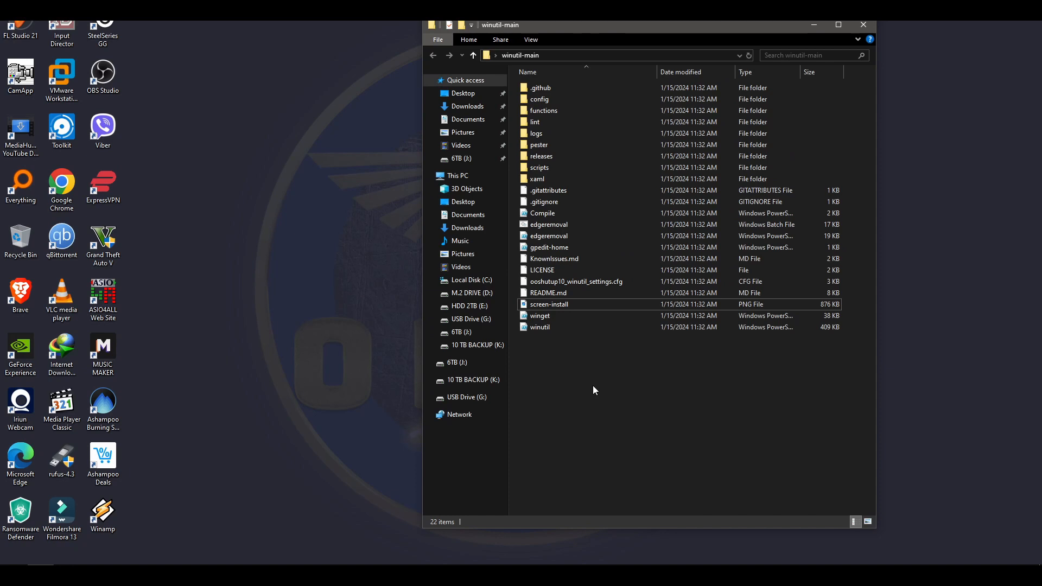
drag(590, 383, 570, 81)
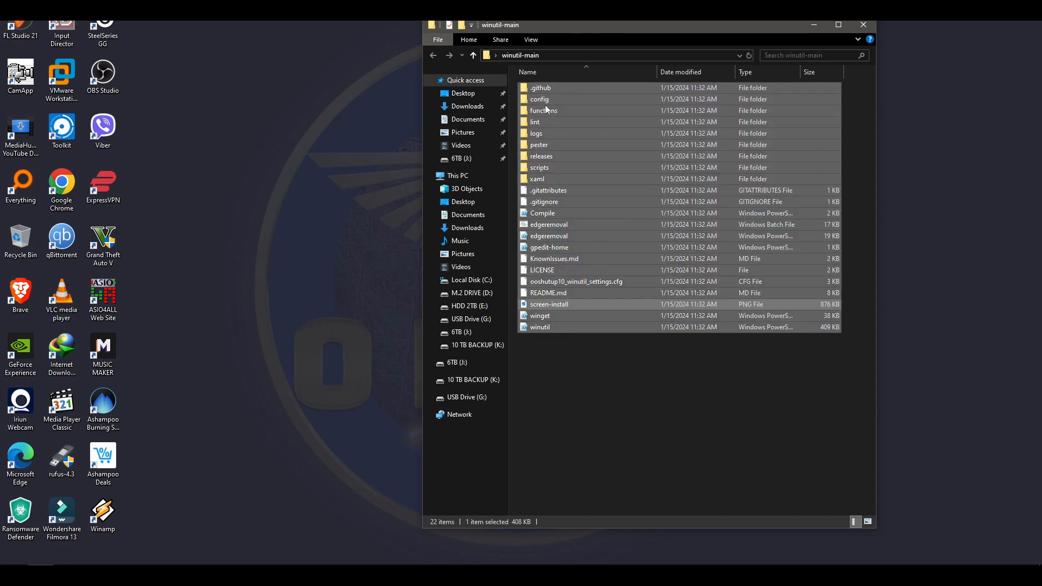
click(581, 442)
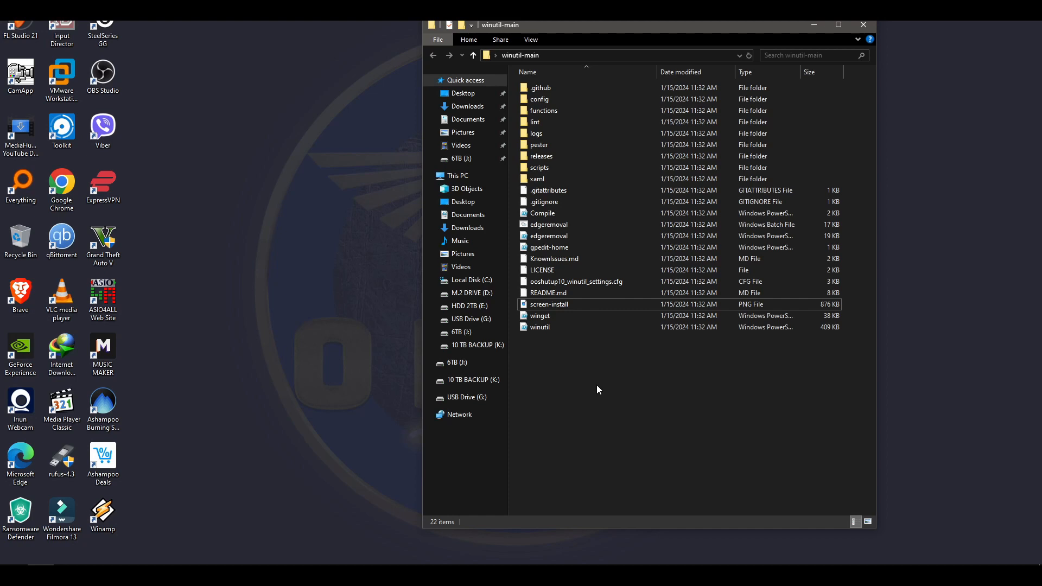
right_click(597, 388)
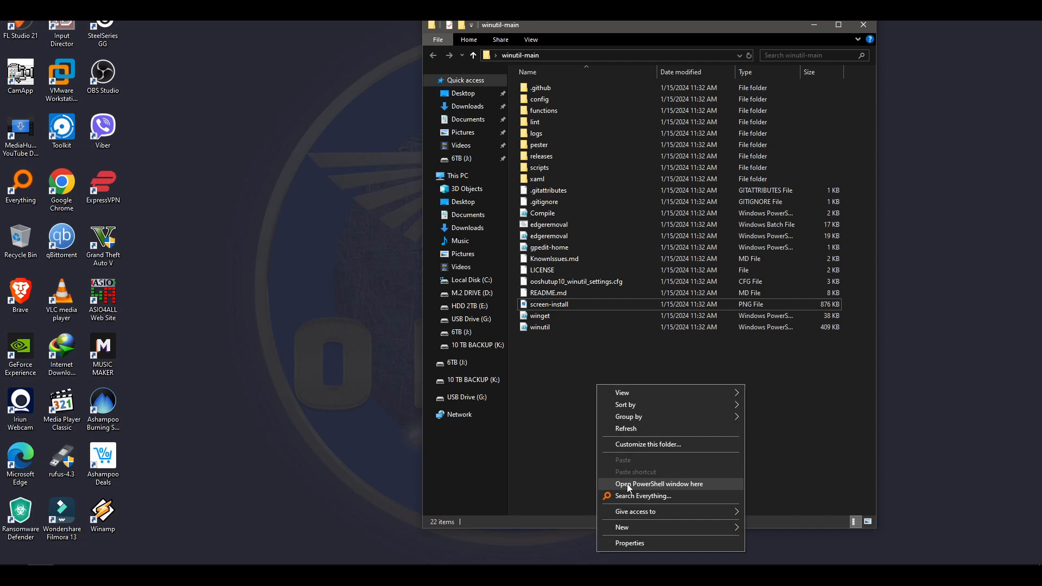
click(654, 485)
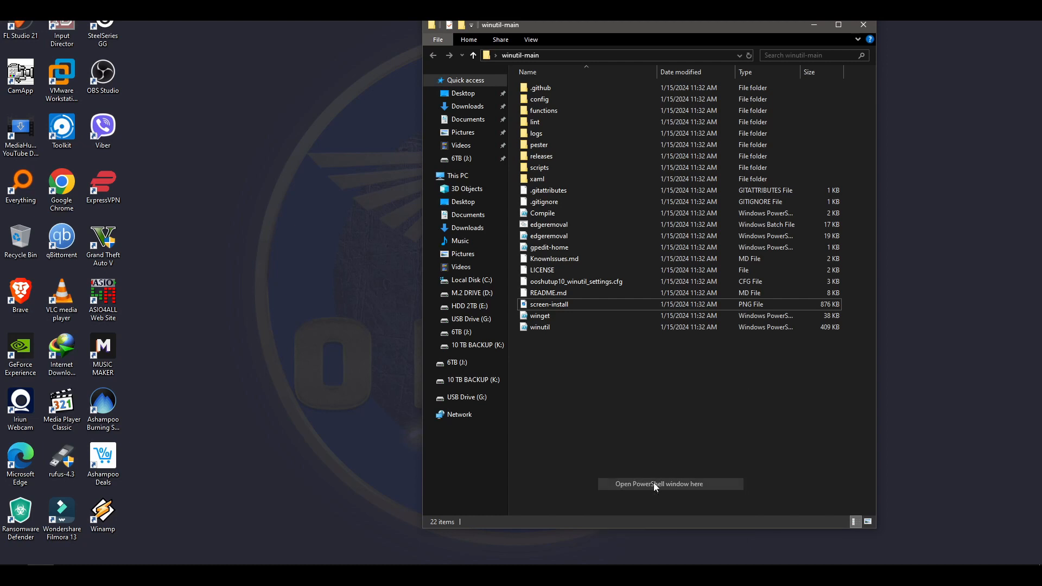
key(ctrl+v)
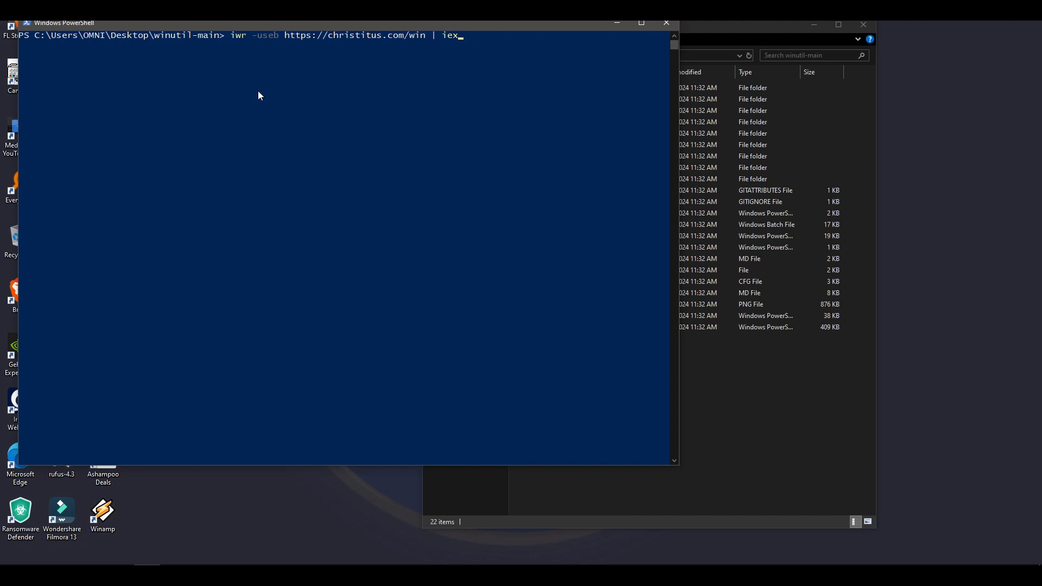
- Switch back to the GitHub page in Brave to check the launch command in the README
click(40, 574)
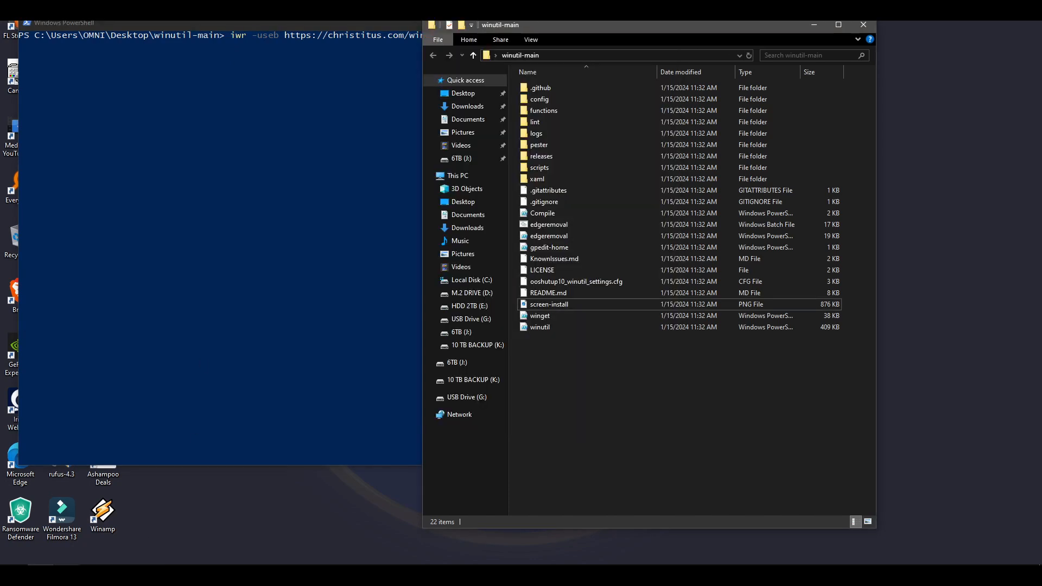
click(66, 574)
click(71, 537)
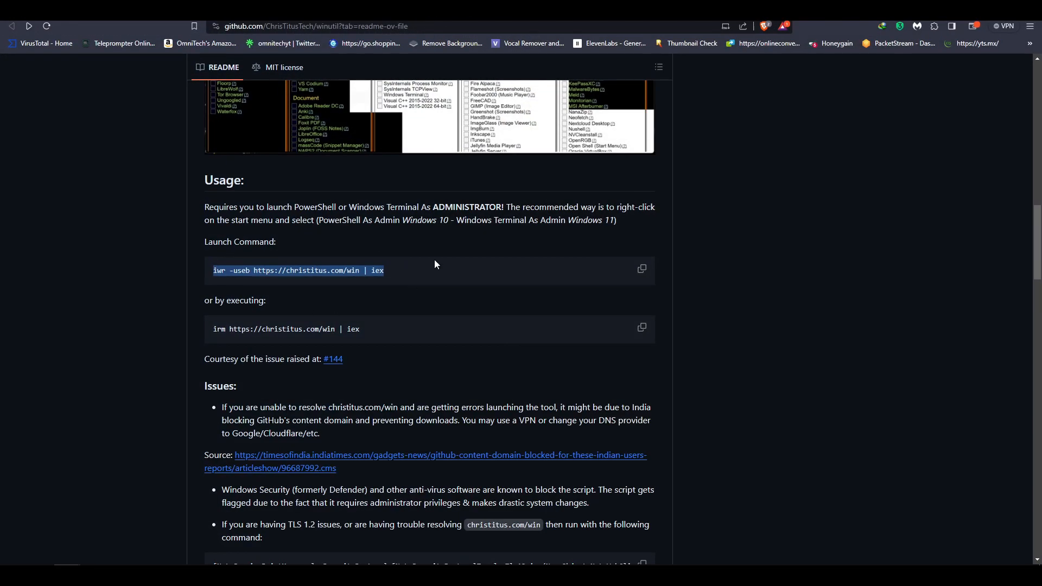
- Return to the PowerShell window and run the pasted command to launch the Windows utility
click(980, 8)
click(399, 44)
click(493, 38)
key(Return)
key(Return)
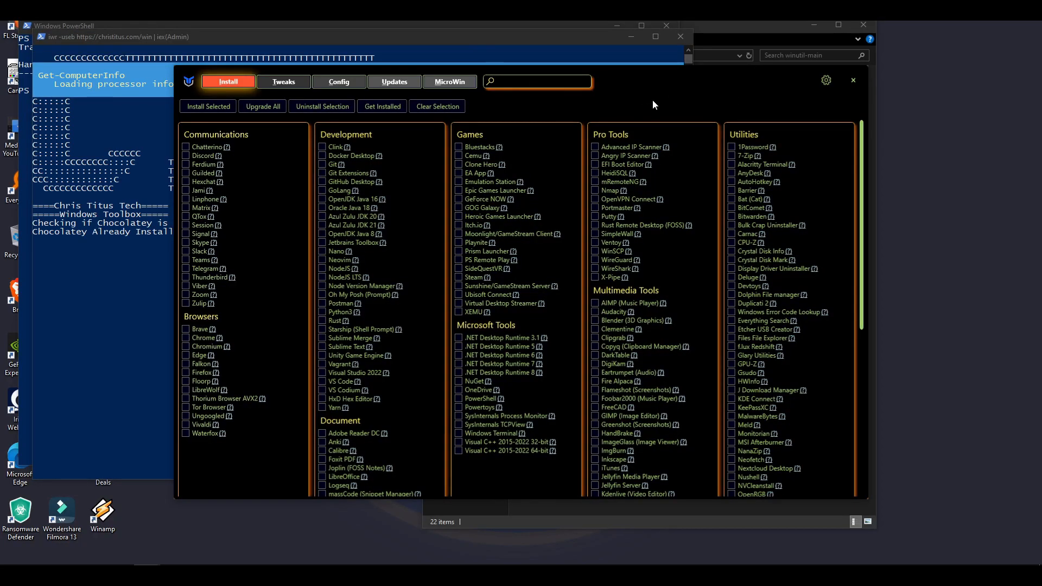
- Maximize the utility window and look through its list of installable apps
double_click(668, 73)
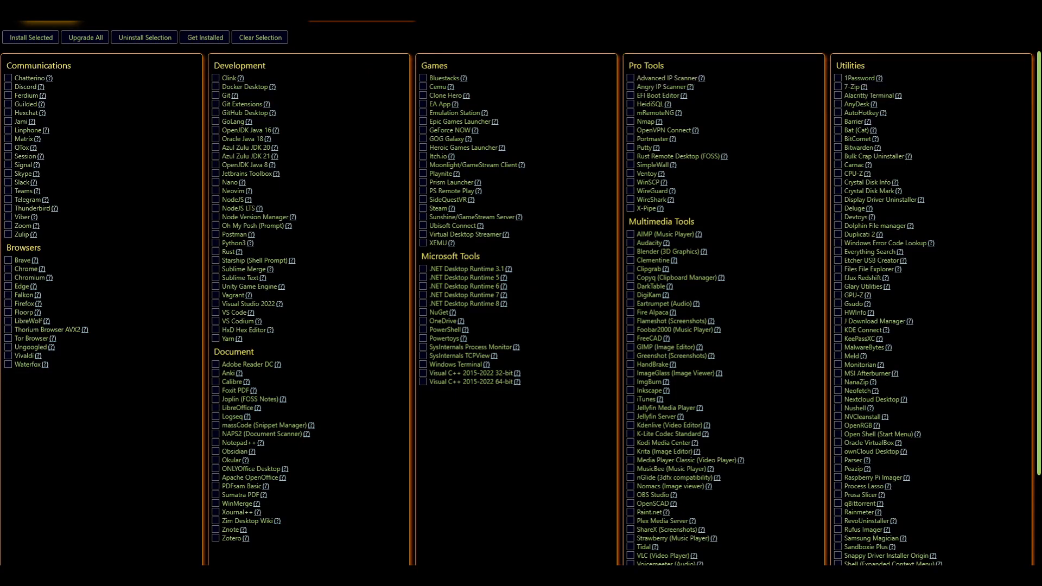
scroll(549, 303, down, 3)
scroll(542, 314, up, 3)
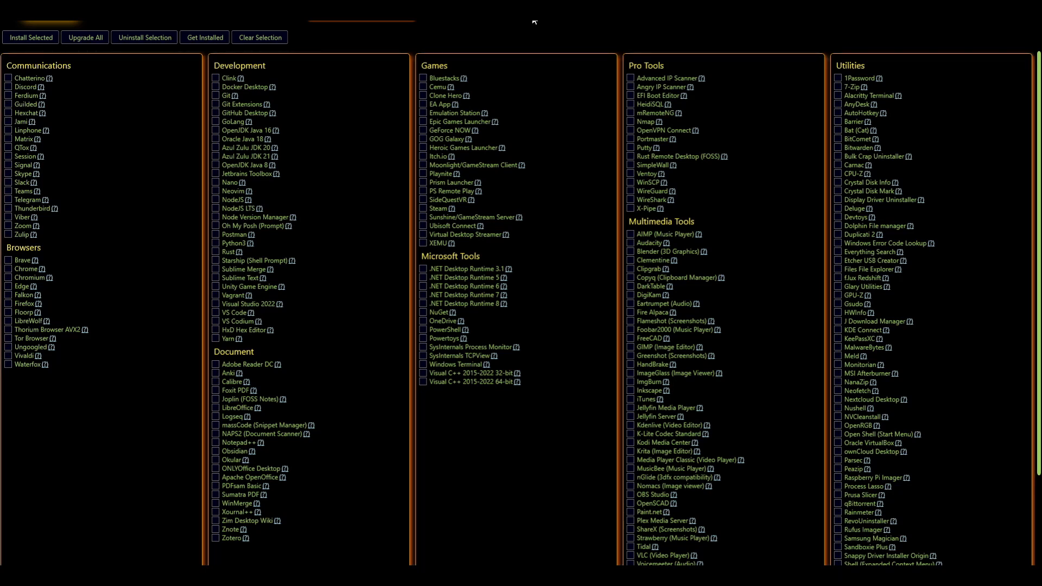
- View the utility's About information, including its version, and close it
click(1003, 22)
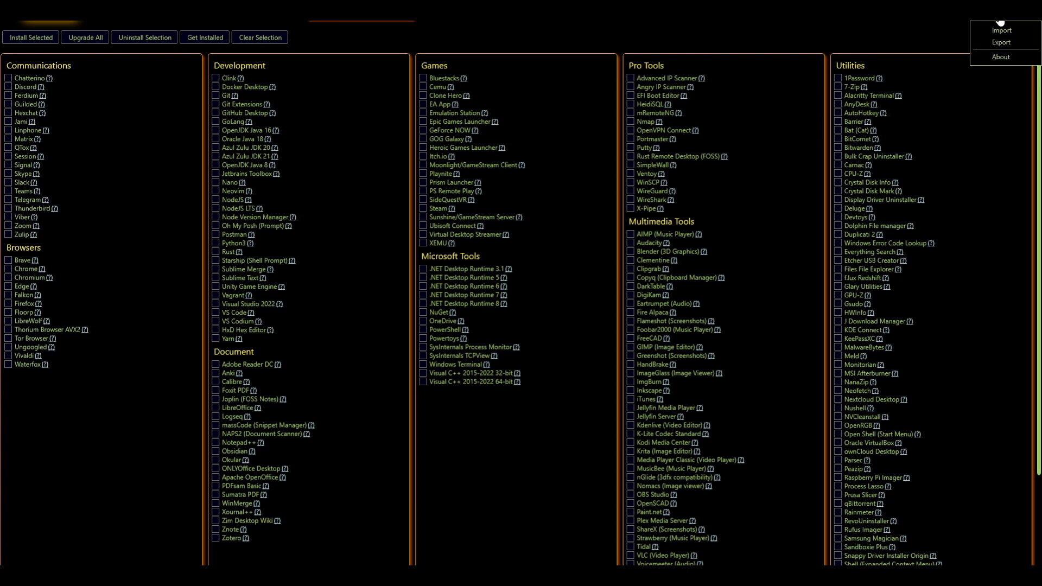
click(1001, 57)
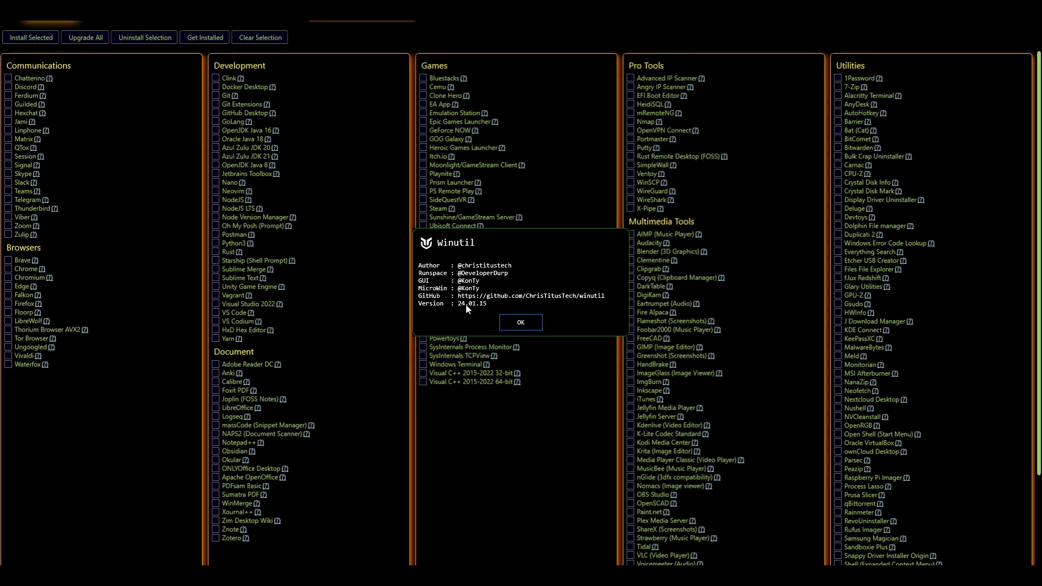
click(531, 323)
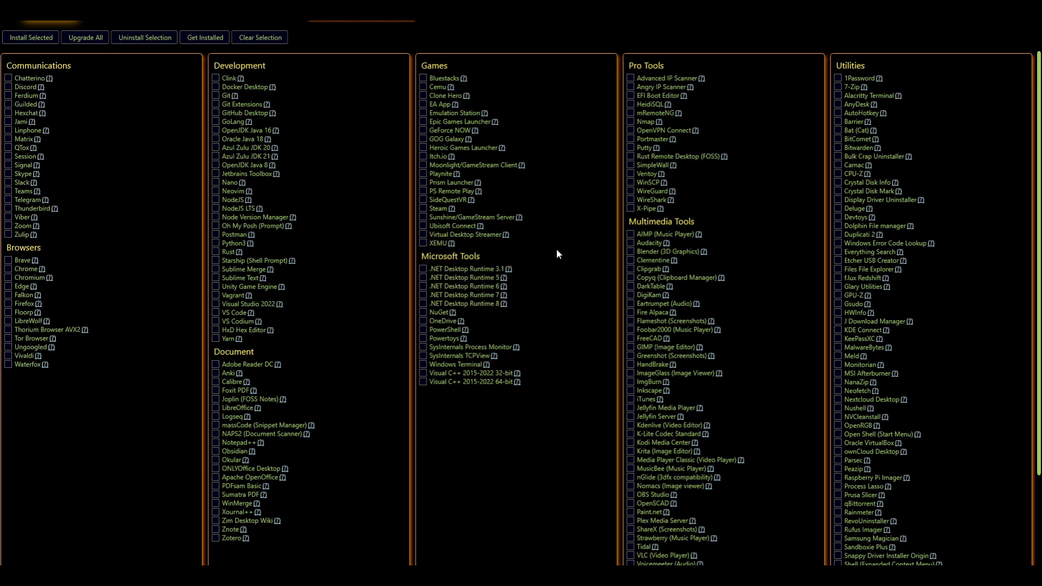
- Look through the app list, read the Thorium Browser AVX2 description and select that browser for installation
scroll(542, 260, down, 5)
scroll(542, 260, up, 5)
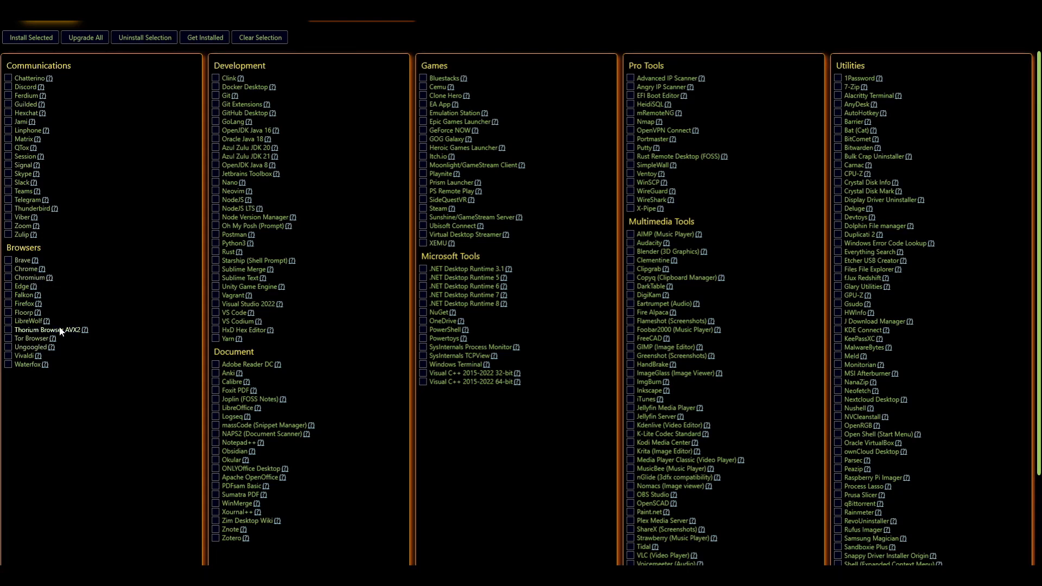
mouse_move(49, 332)
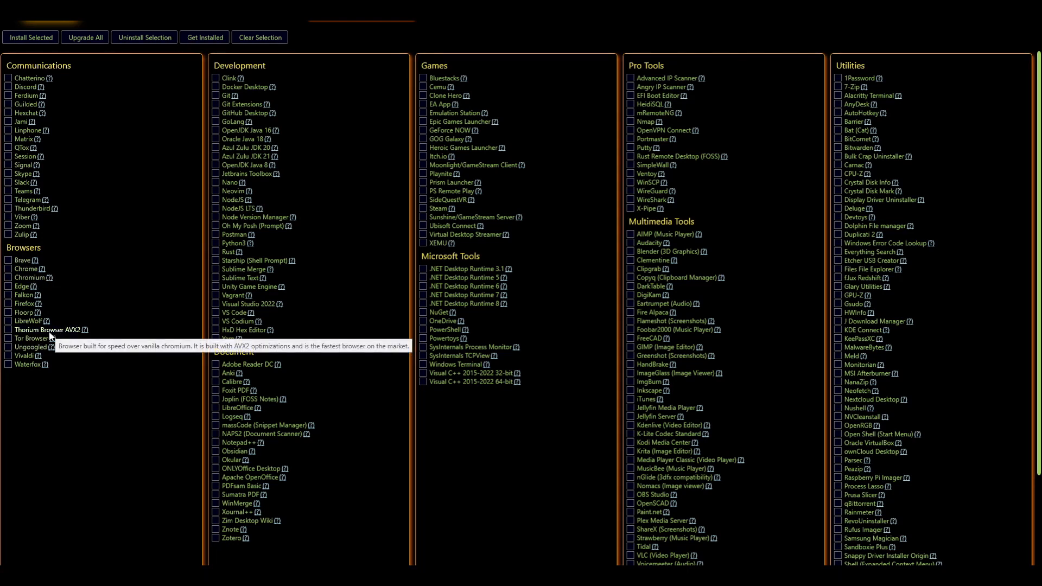
click(9, 331)
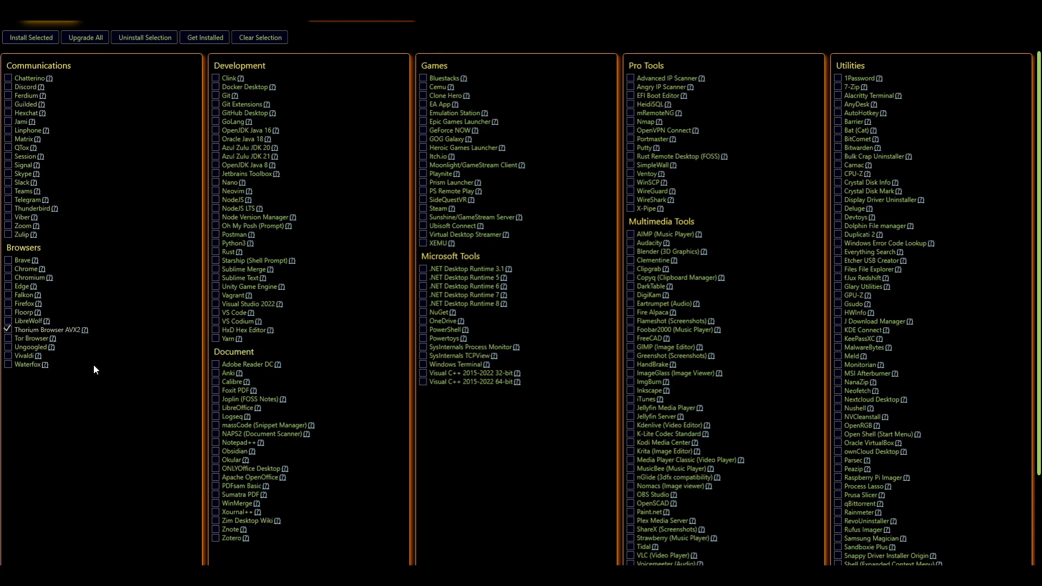
- Select the Vivaldi browser for installation as well
click(21, 356)
- Look through the remaining app categories, from Development, Document and Games to Pro Tools, Multimedia Tools and Utilities
scroll(334, 284, down, 3)
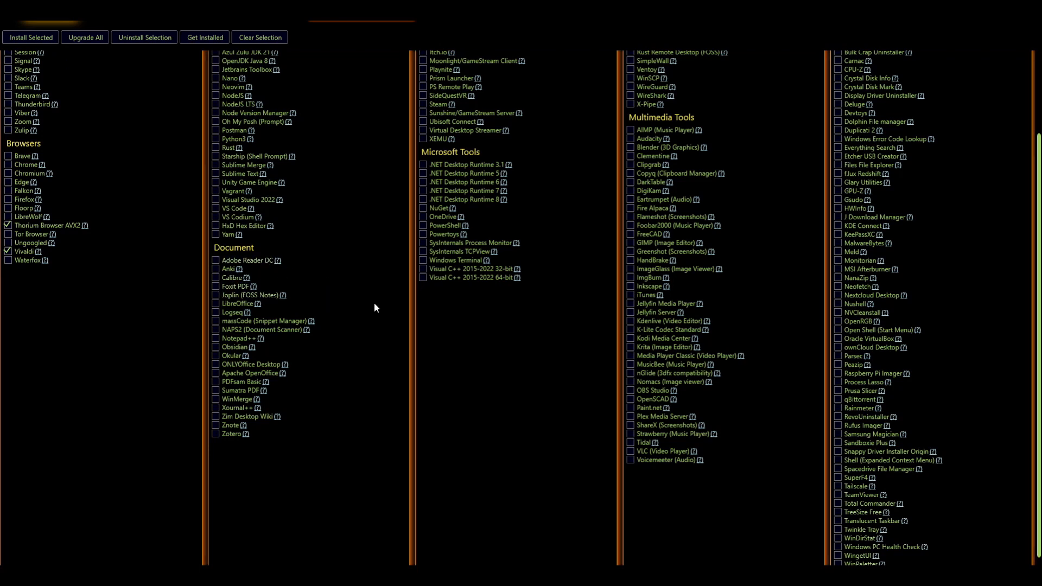
scroll(374, 308, up, 3)
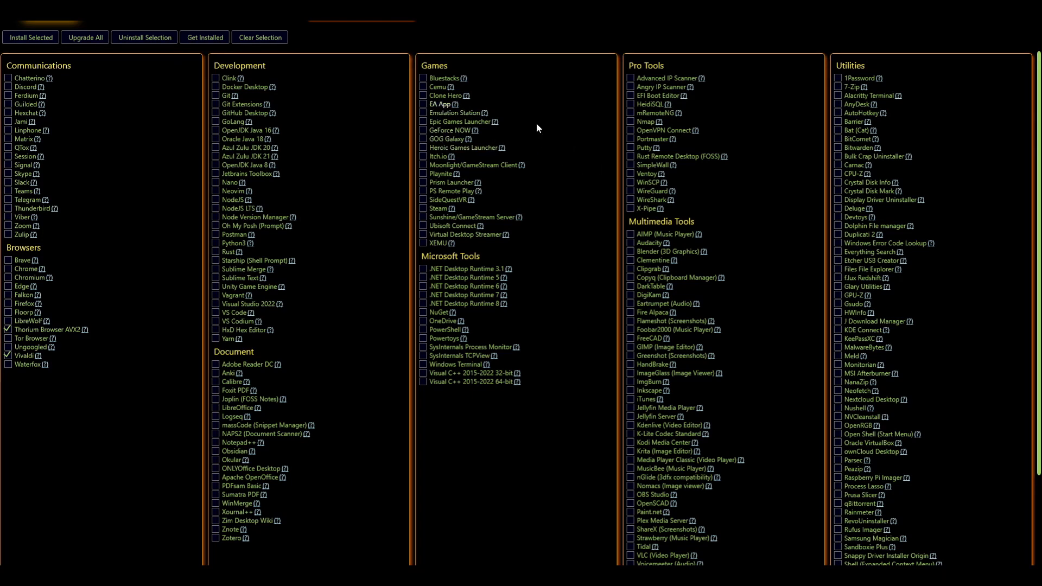
scroll(568, 152, down, 2)
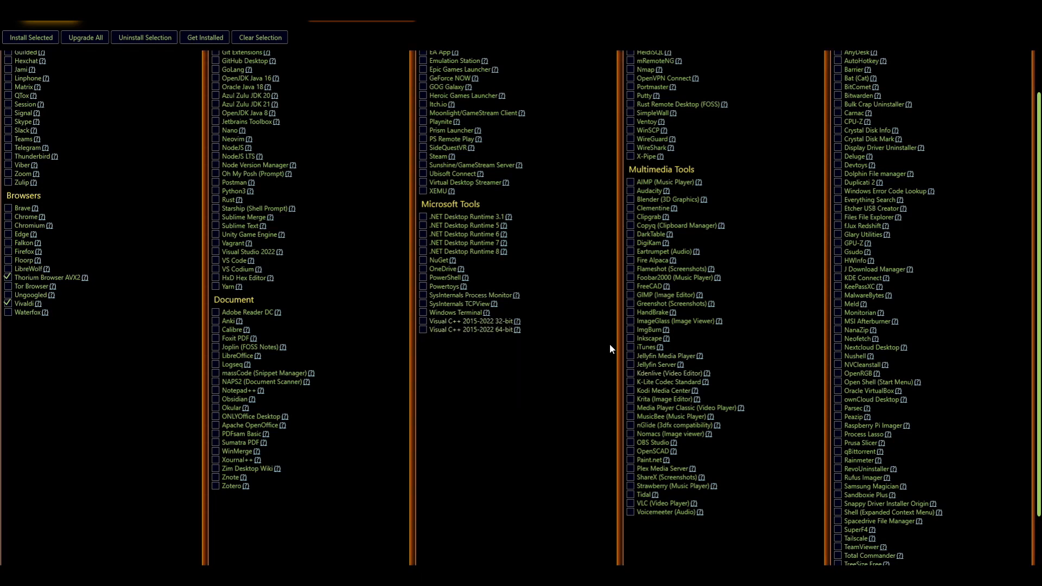
scroll(643, 206, up, 2)
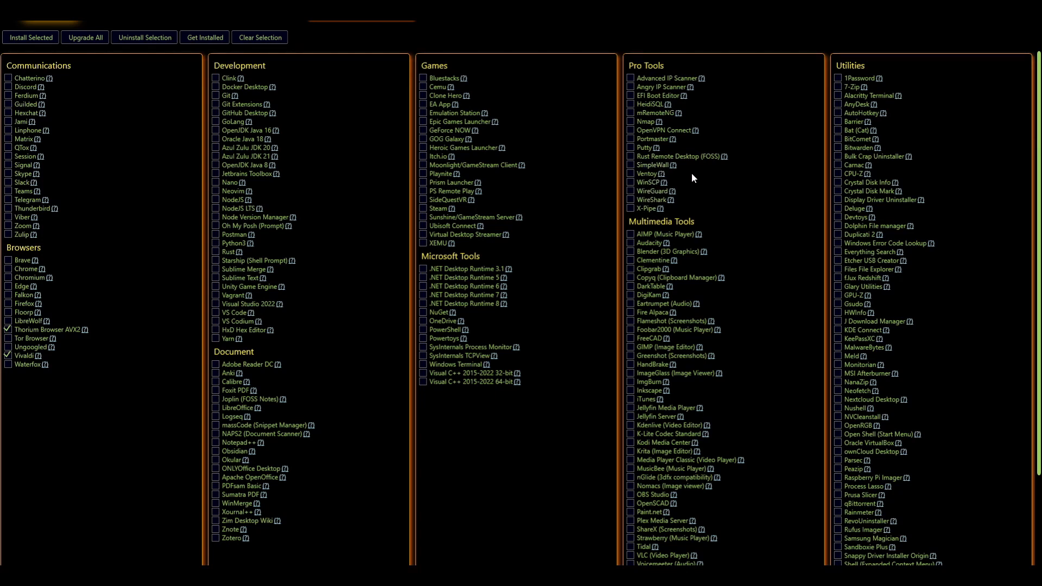
scroll(749, 228, down, 5)
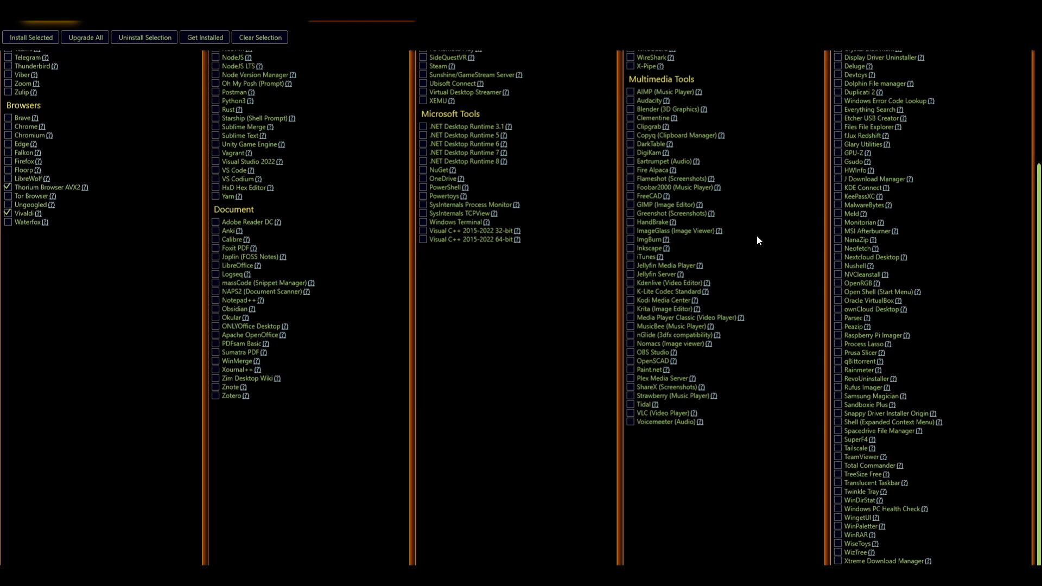
scroll(757, 236, up, 5)
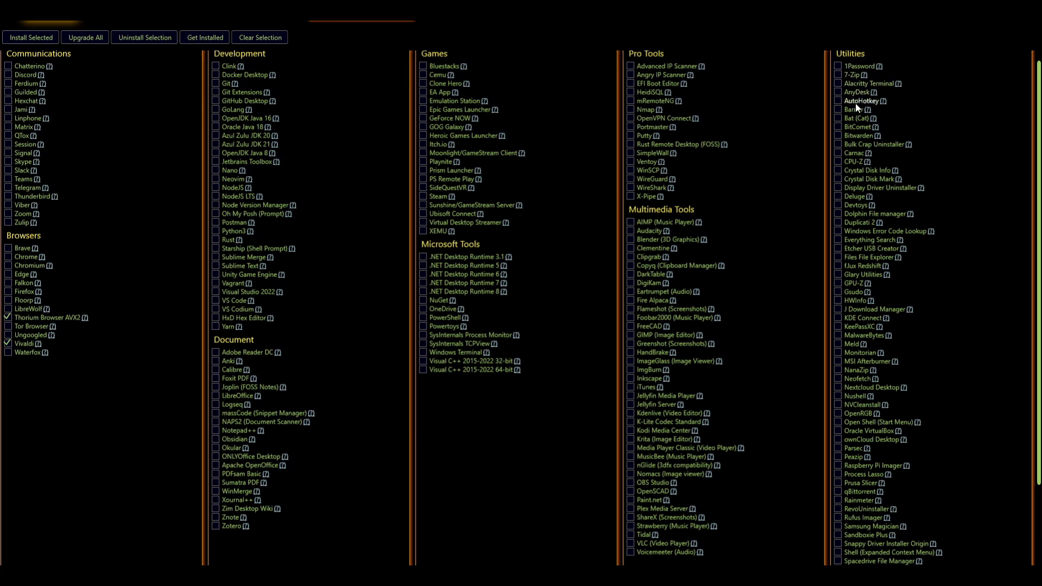
scroll(776, 212, down, 5)
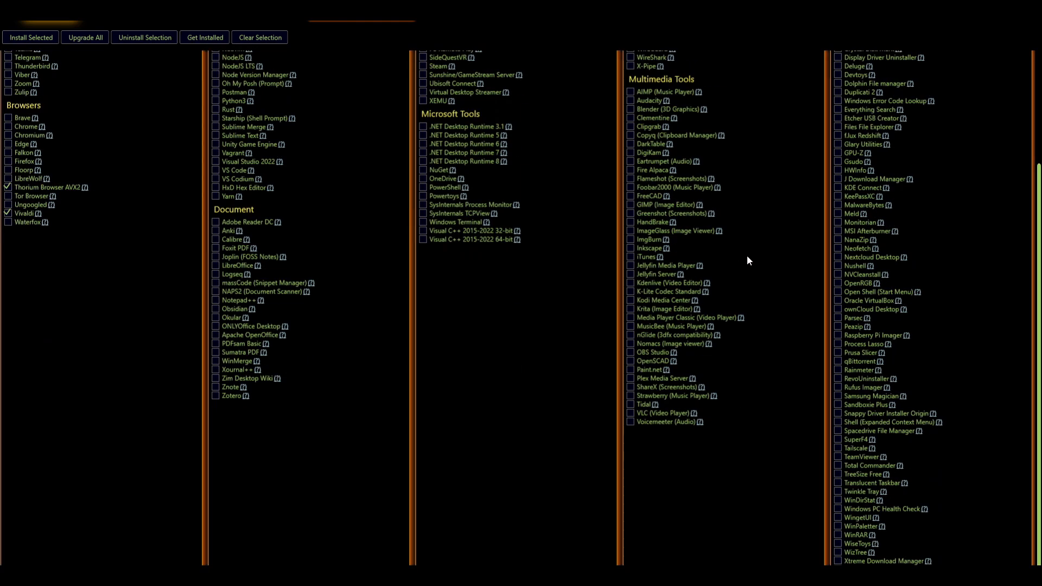
scroll(751, 249, up, 5)
scroll(750, 249, down, 5)
scroll(749, 260, up, 5)
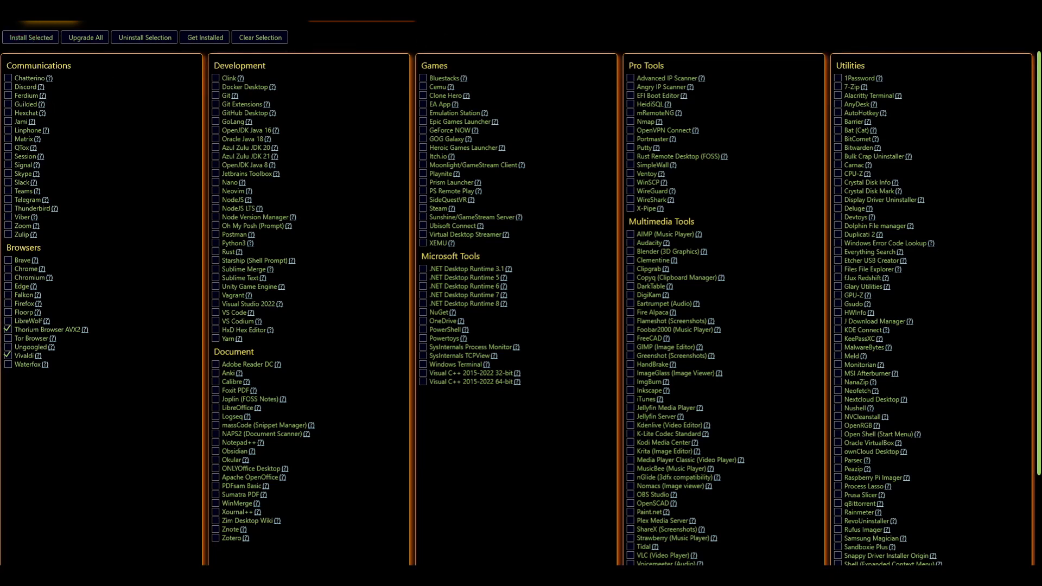
- Restore the utility to a smaller window and start installing the selected Thorium and Vivaldi browsers
double_click(965, 17)
drag(627, 75, 728, 65)
click(308, 96)
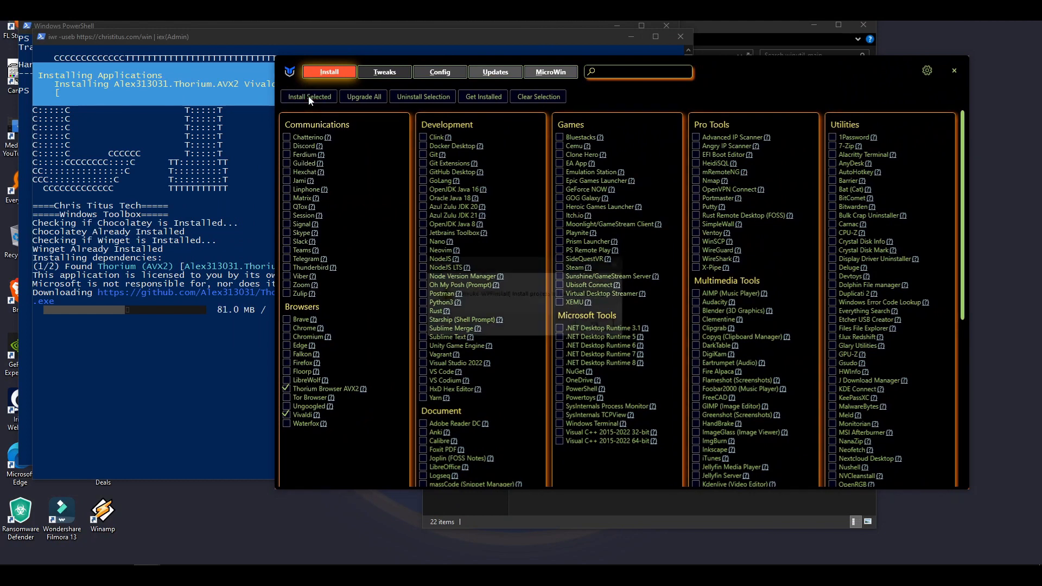
click(585, 326)
- Follow the installation progress of both browsers in the PowerShell output and examine the Vivaldi entry
click(184, 344)
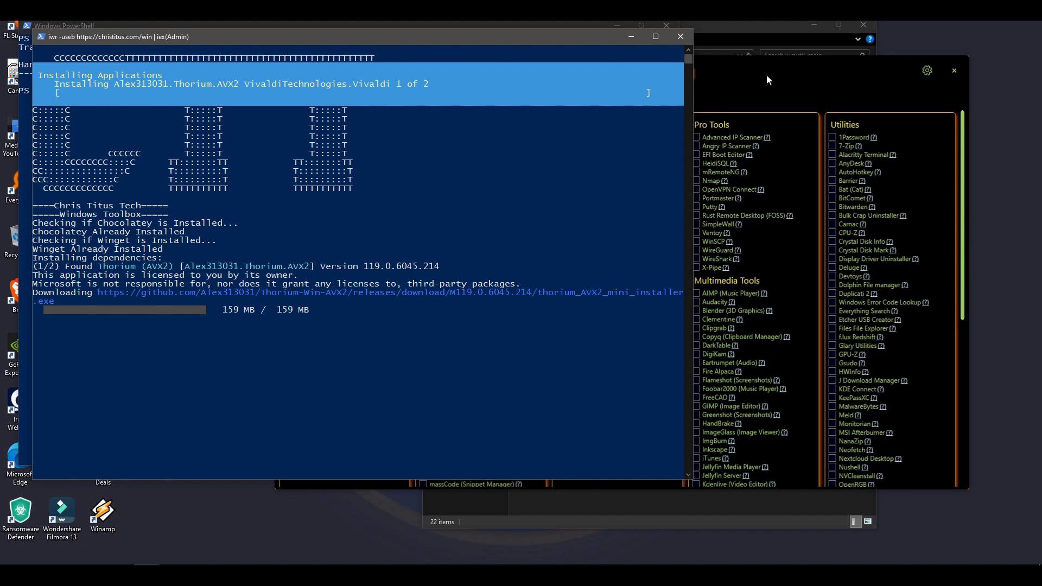
click(747, 65)
drag(747, 65, 798, 63)
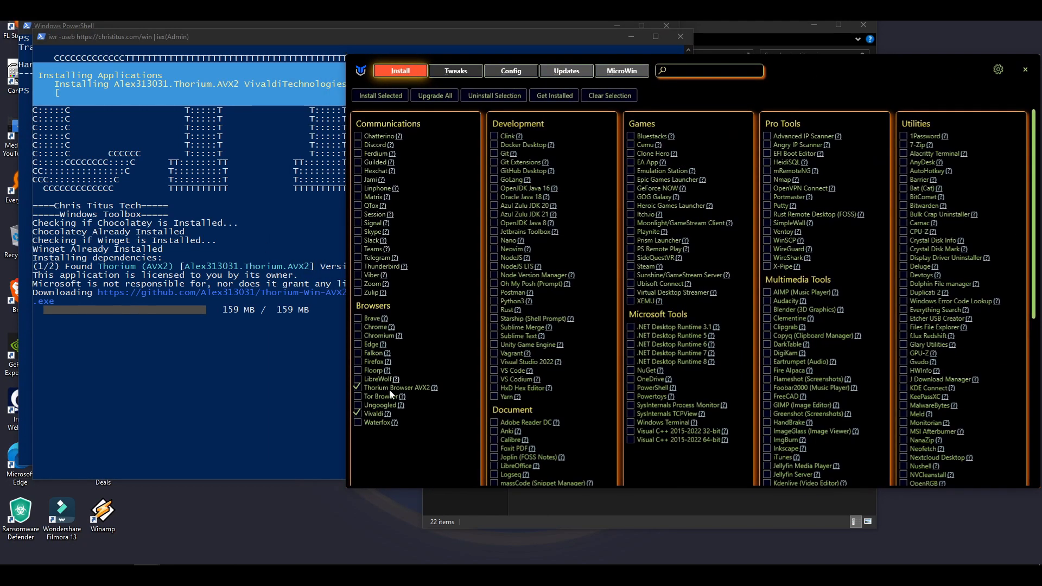
click(173, 364)
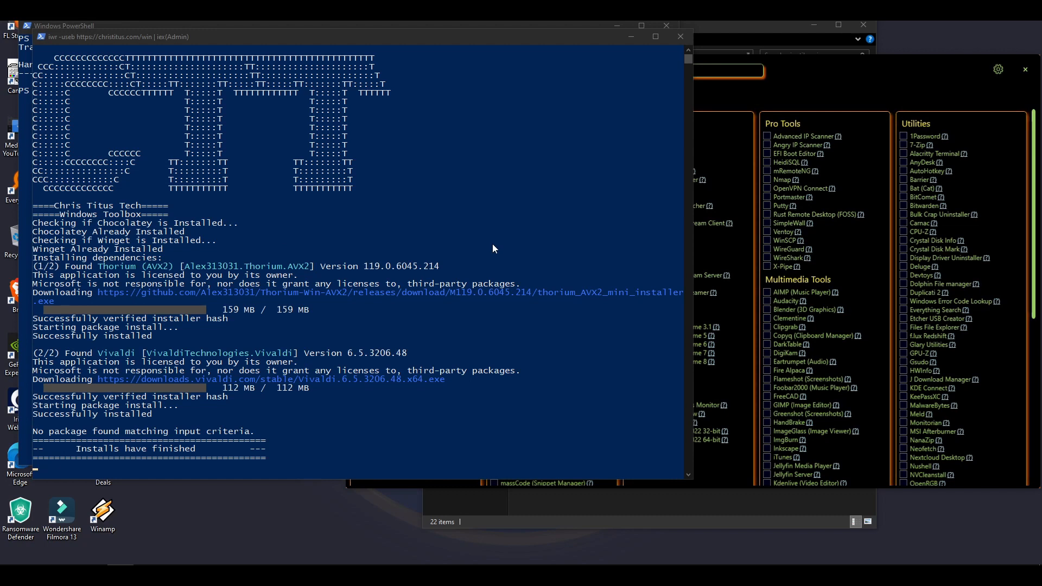
click(184, 265)
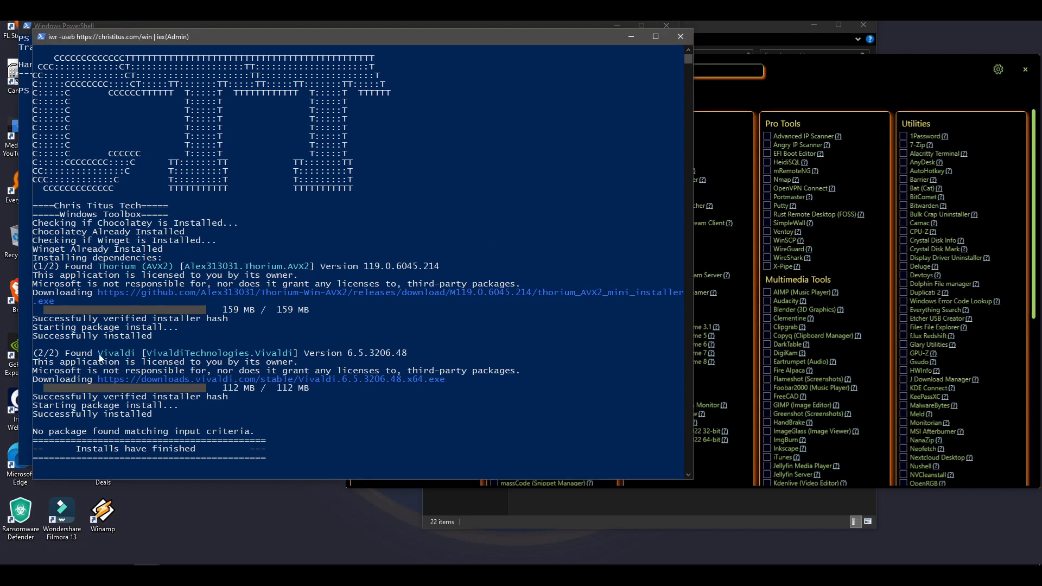
drag(93, 354, 181, 363)
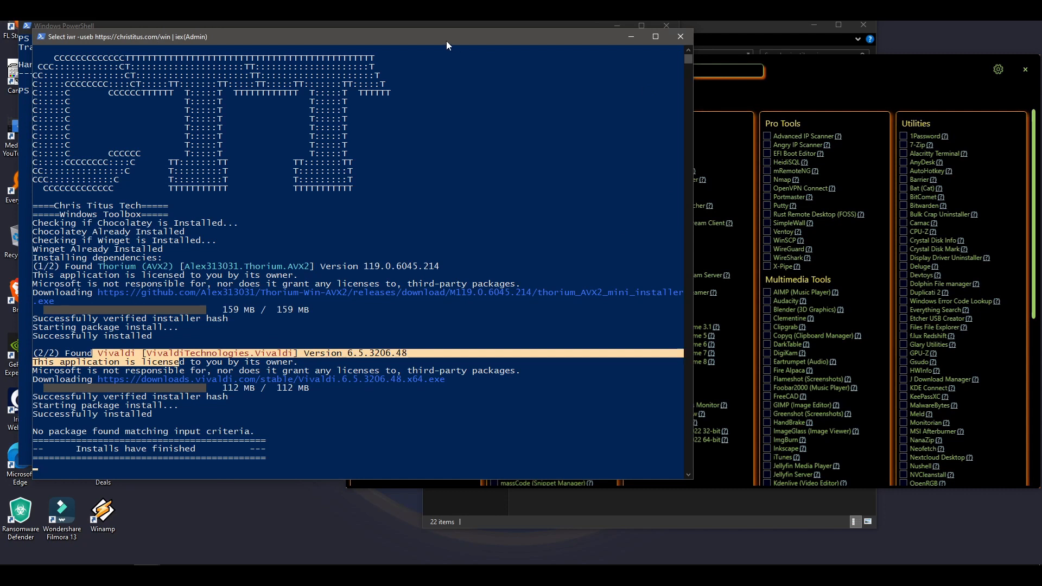
- Uncover the desktop shortcuts, then launch Thorium to check that it works and close it again
drag(446, 38, 678, 86)
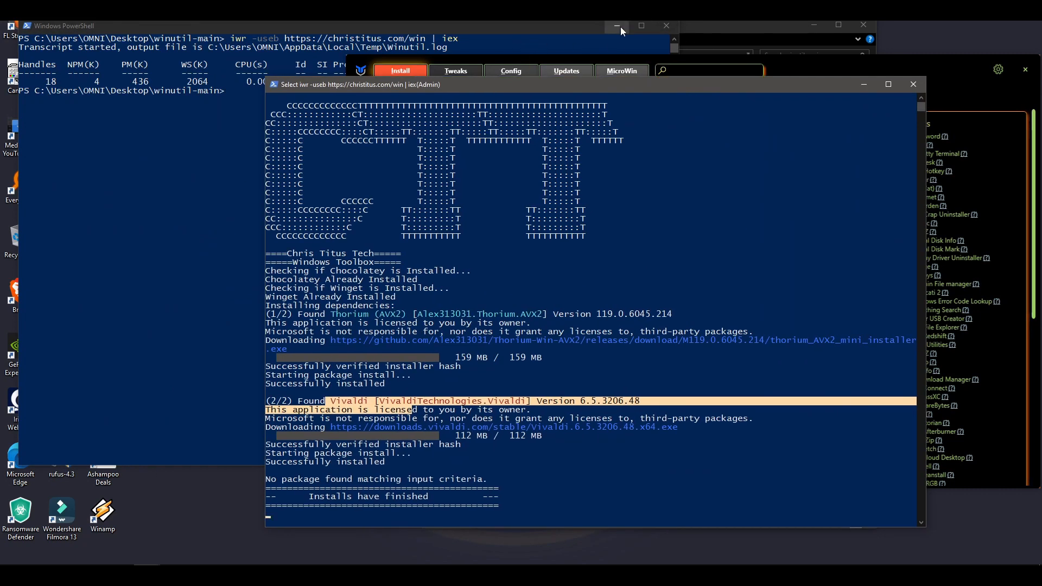
click(617, 26)
click(144, 73)
click(145, 33)
double_click(144, 32)
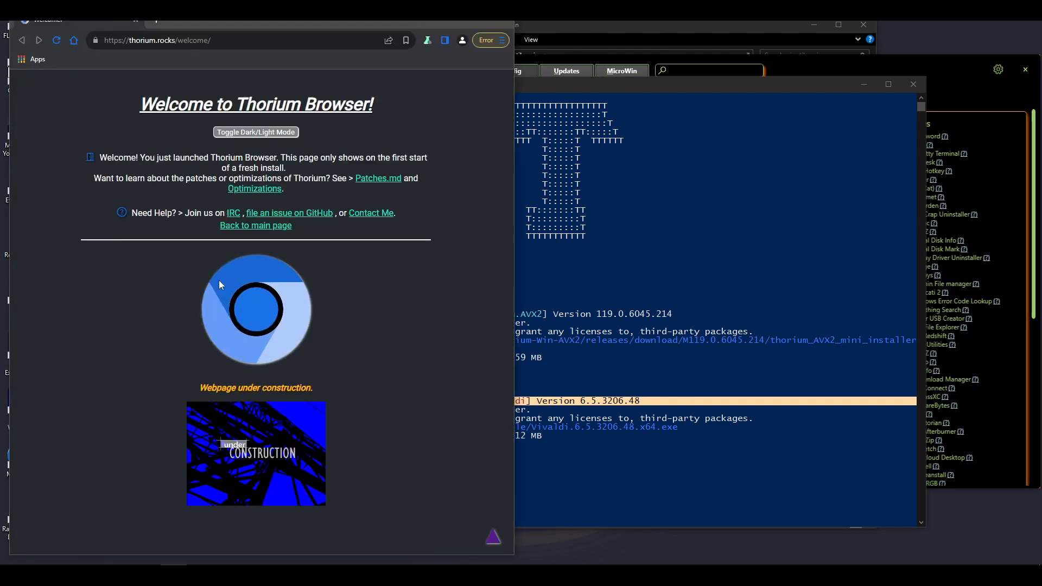
click(500, 21)
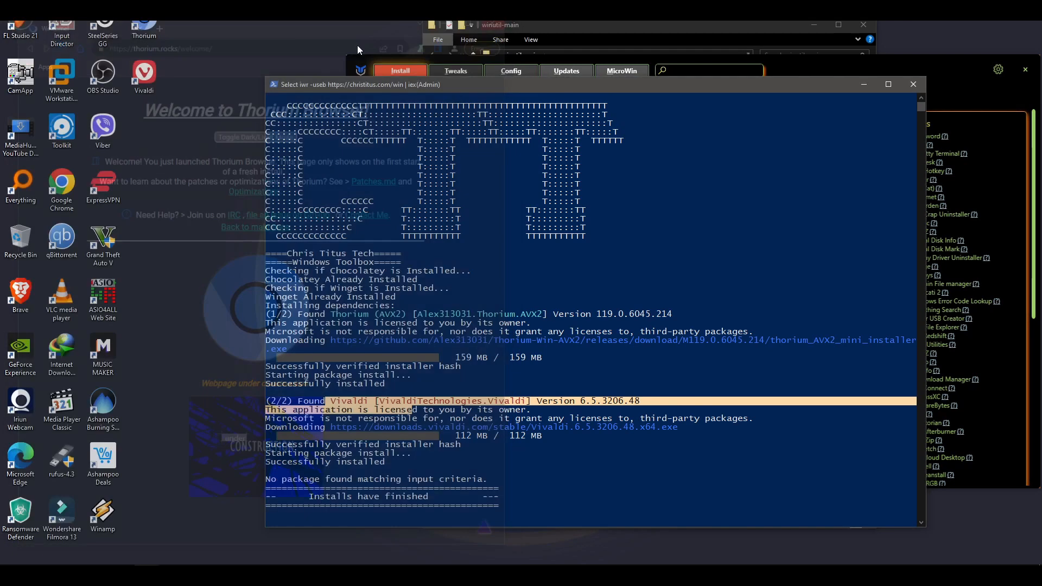
- Launch Vivaldi from its desktop shortcut to check the installation, then exit it
double_click(152, 84)
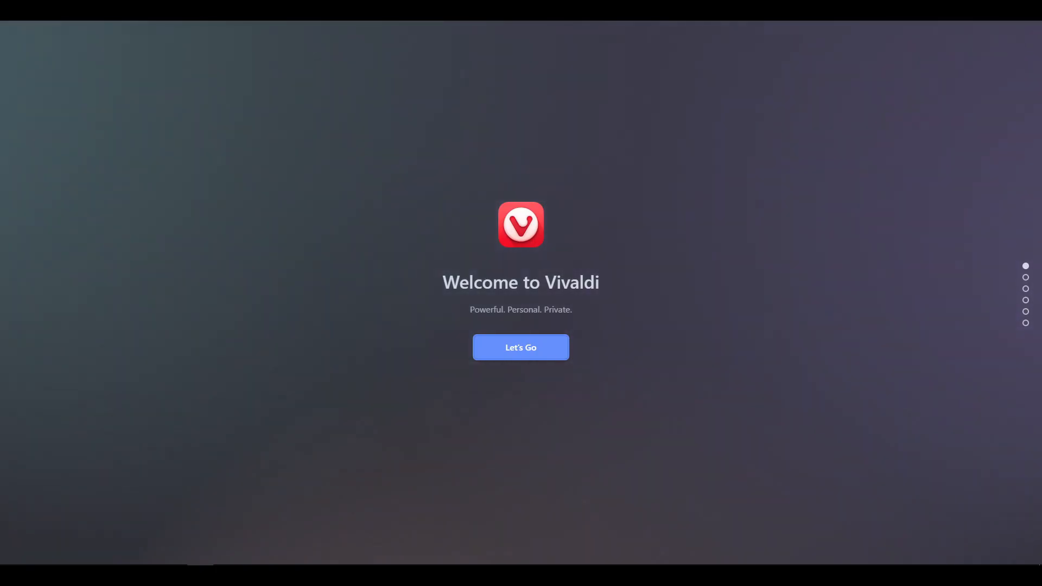
click(1030, 7)
click(591, 298)
- Minimize the PowerShell and winutil-main folder windows and start upgrading all installed apps from the utility
drag(663, 87, 410, 90)
click(705, 66)
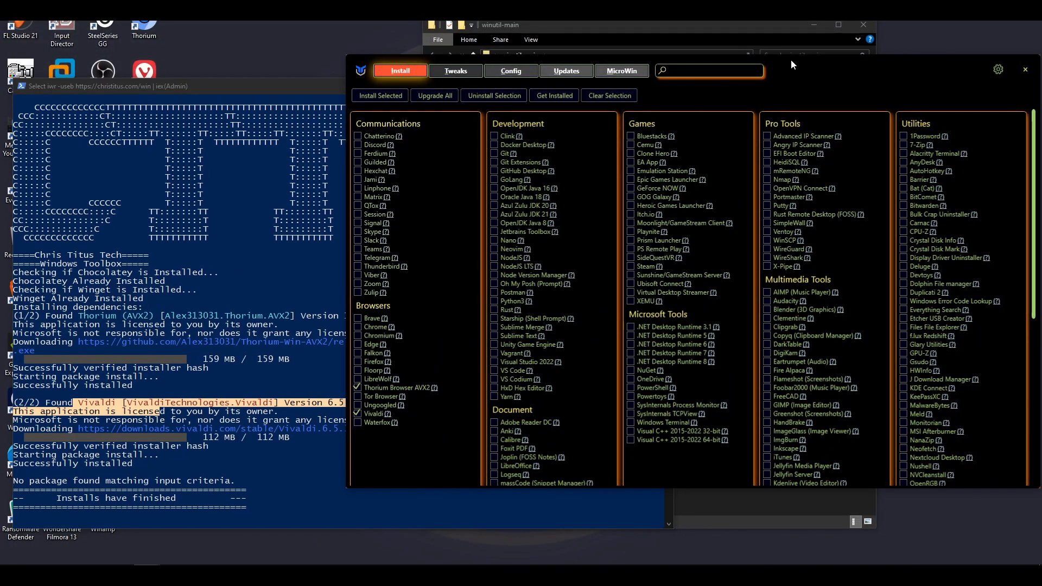
double_click(790, 59)
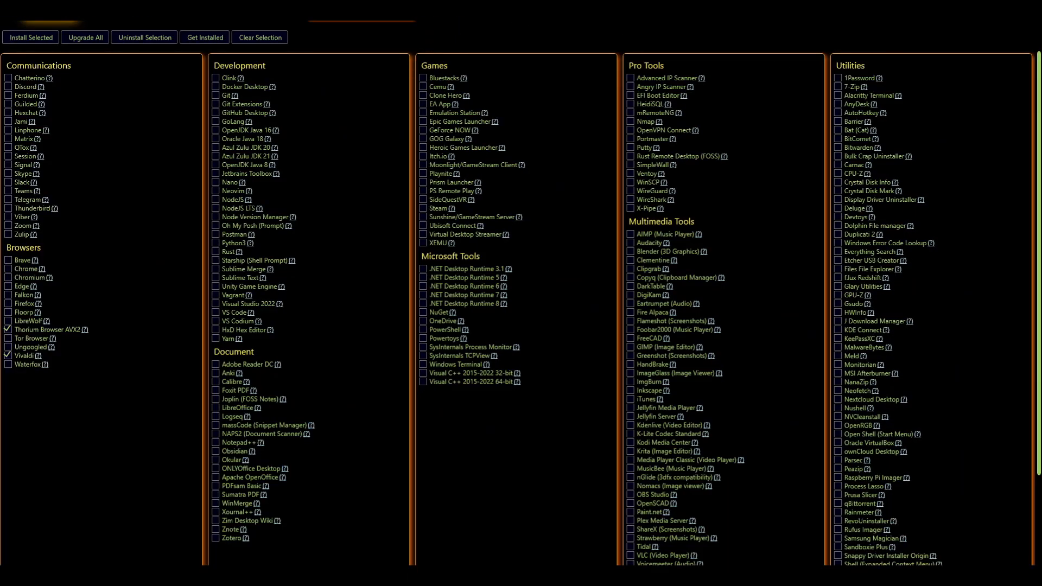
double_click(790, 13)
click(281, 85)
click(608, 91)
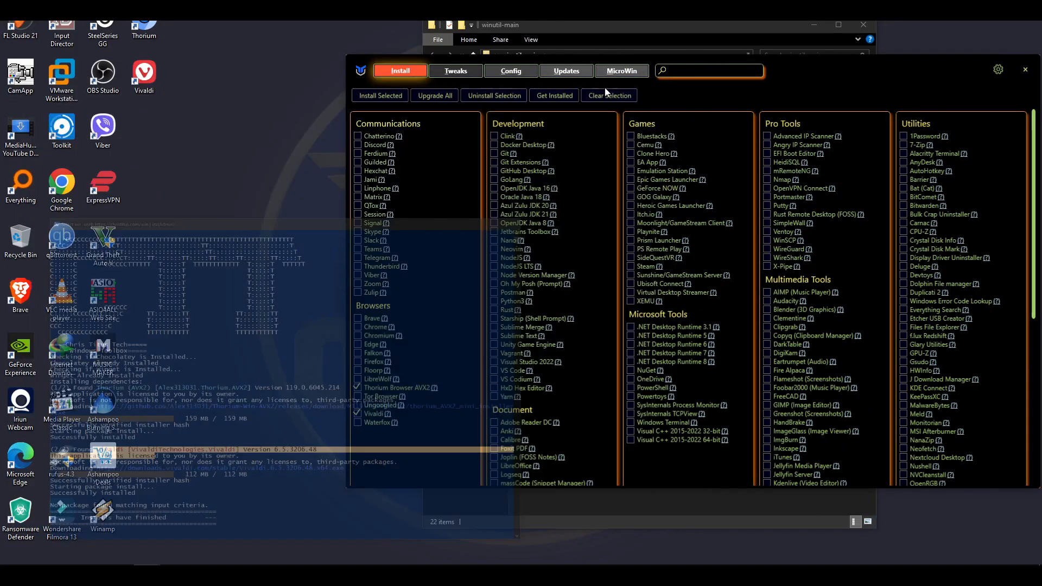
click(817, 25)
drag(794, 59, 709, 86)
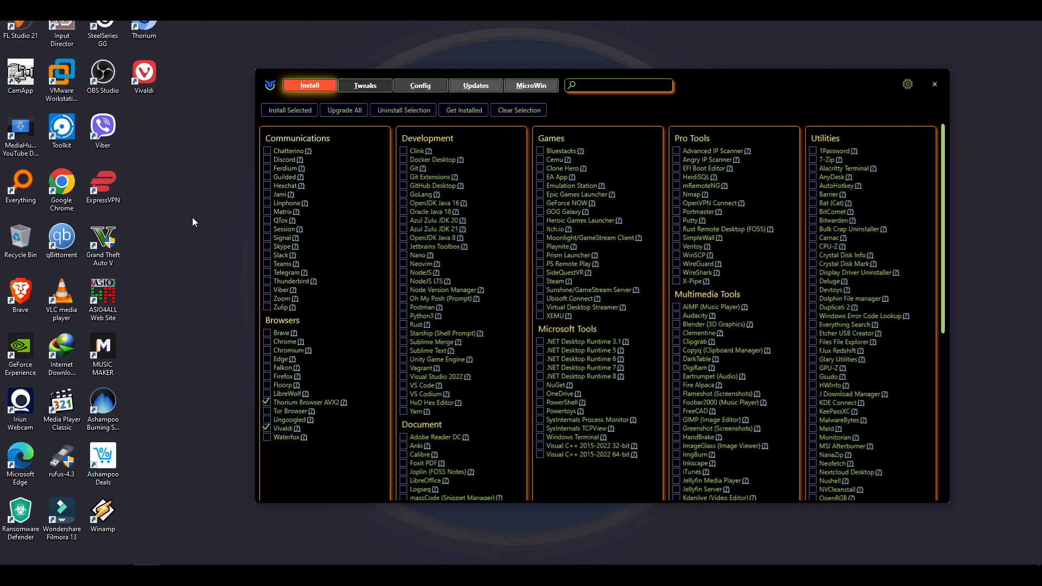
click(339, 109)
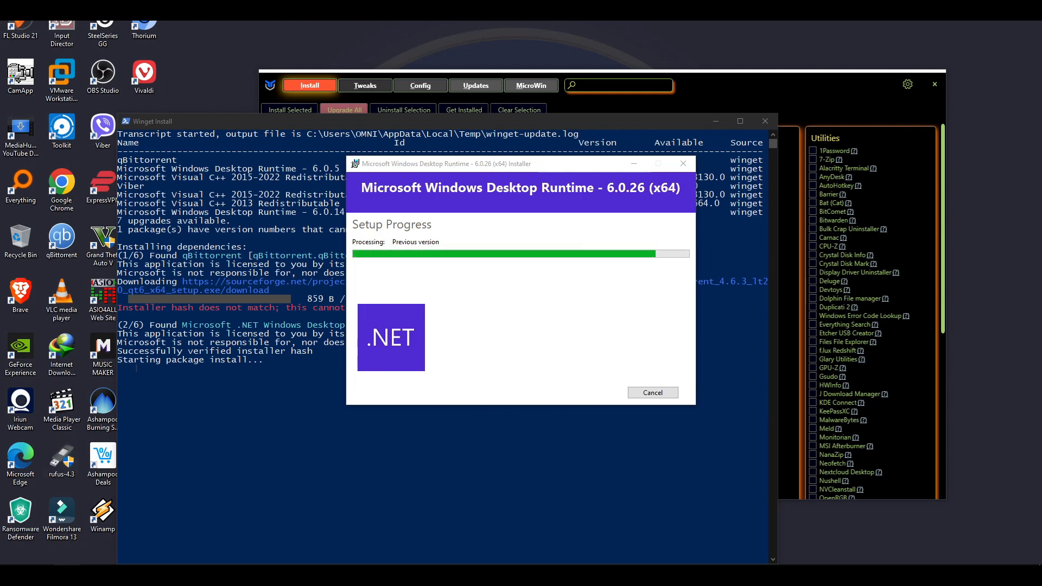
- Switch to the Brave browser, open christitus.com from the Chris Titus Tech YouTube channel and look through its articles
mouse_move(66, 575)
click(61, 532)
click(92, 21)
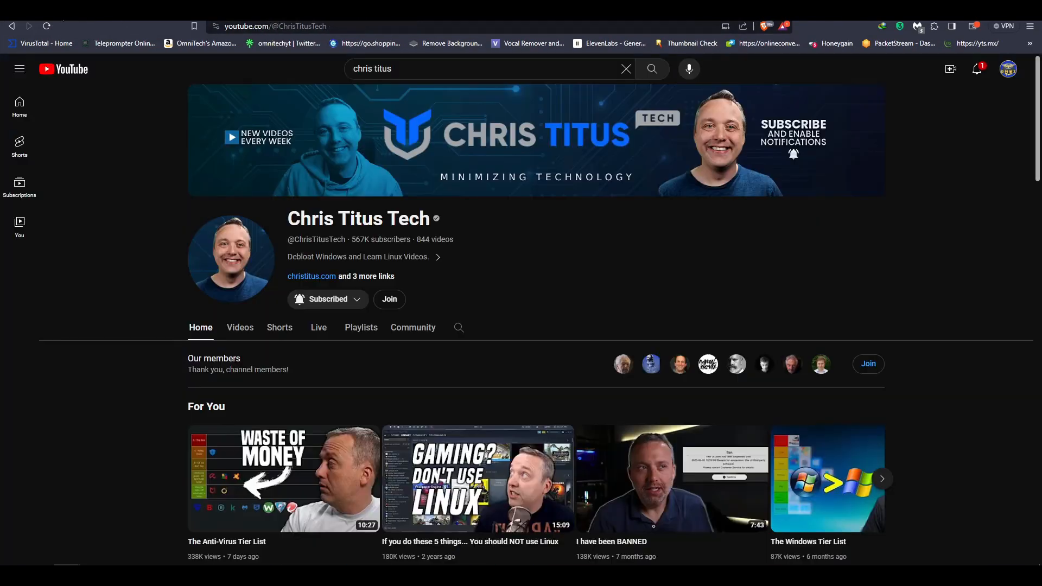
right_click(310, 279)
click(334, 285)
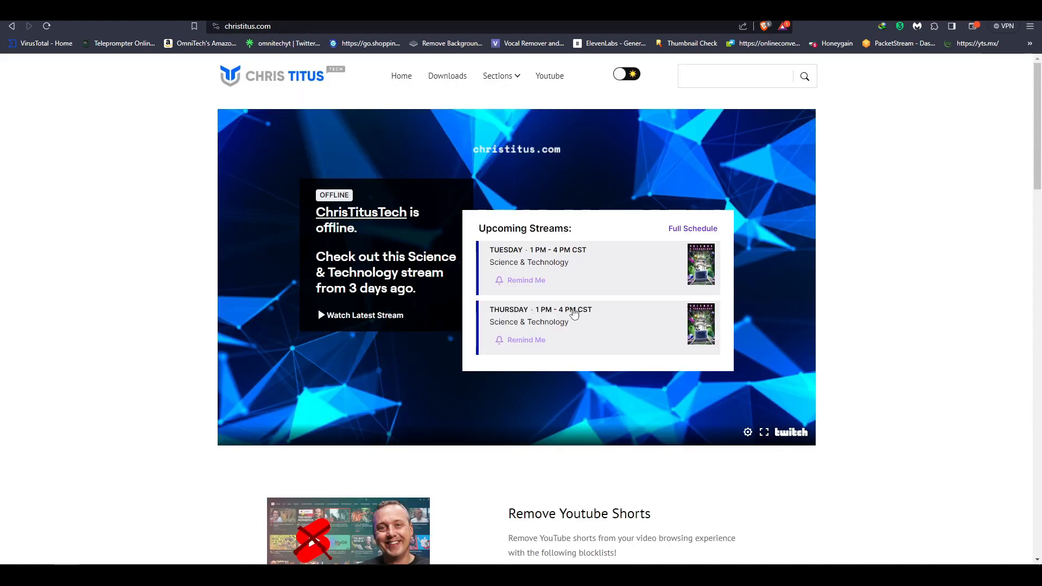
scroll(202, 236, down, 11)
scroll(170, 248, down, 10)
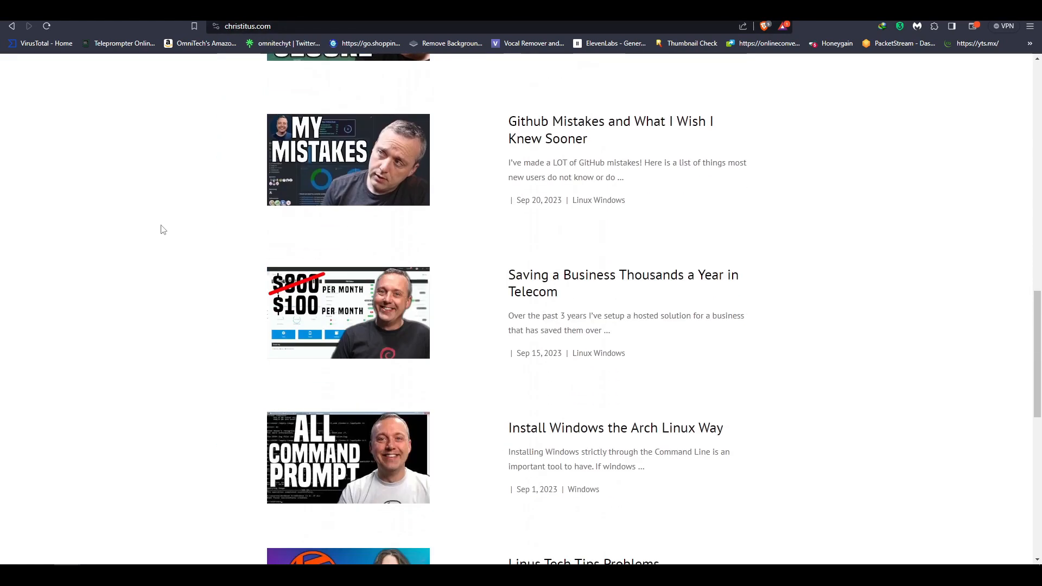
scroll(172, 214, up, 5)
scroll(172, 214, up, 6)
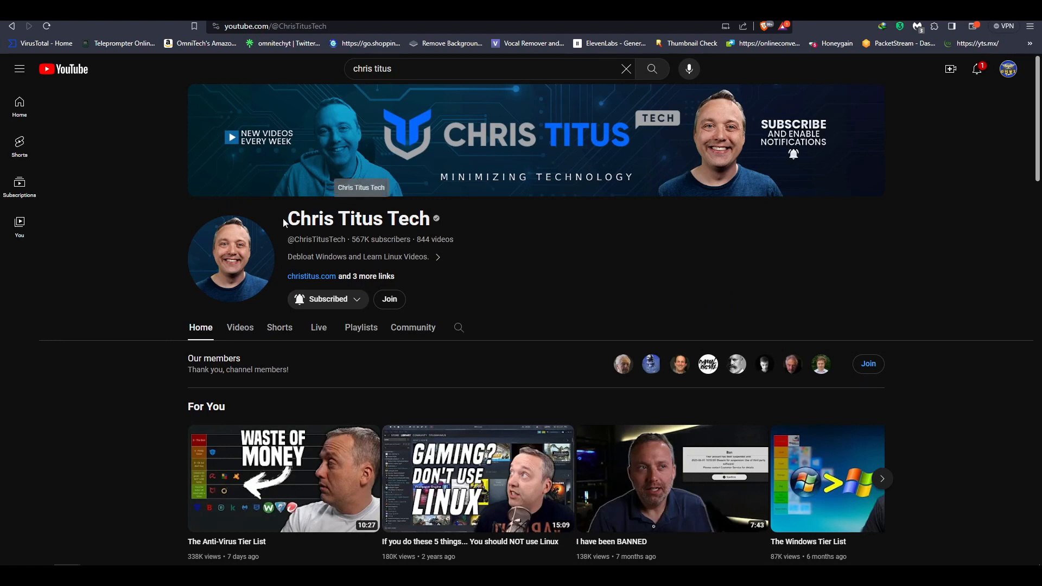
- Highlight the channel name on the Chris Titus Tech YouTube page and leave the browser for the running upgrade
drag(285, 218, 452, 228)
click(489, 234)
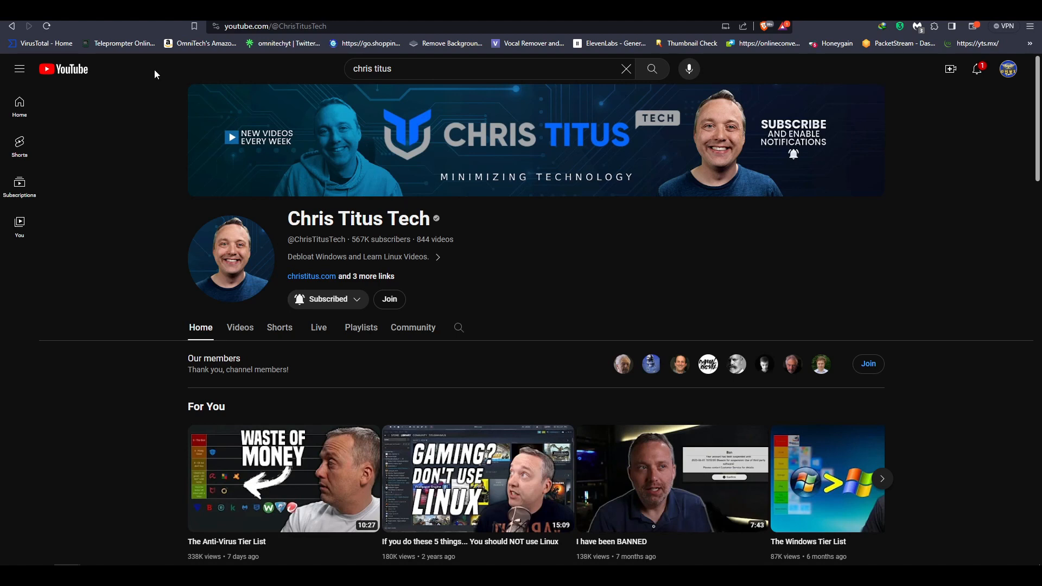
click(157, 10)
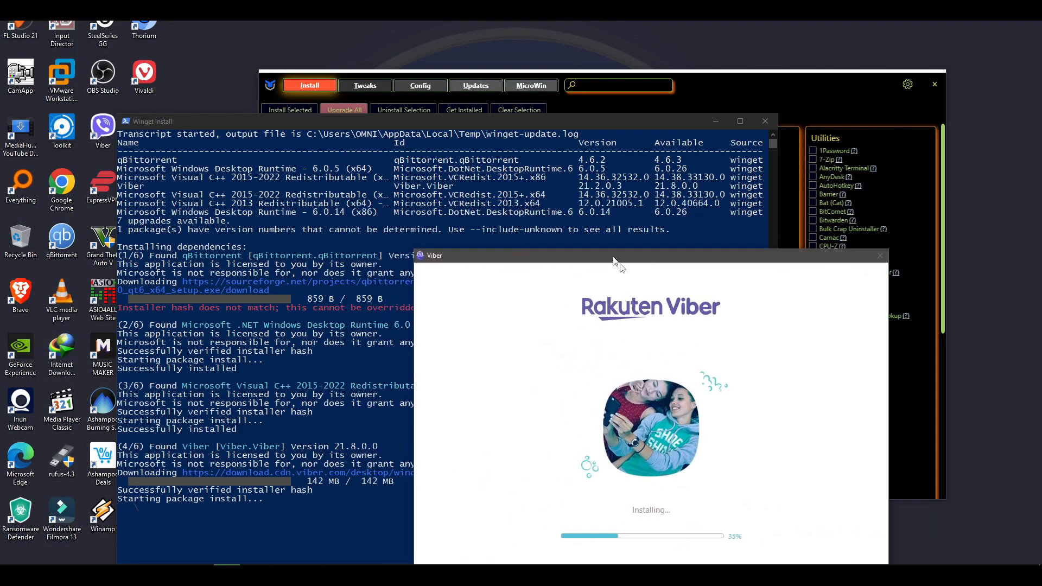
- Move the Viber installer aside, bring the utility forward and choose to wait for Windows PowerShell to respond
drag(613, 261, 671, 157)
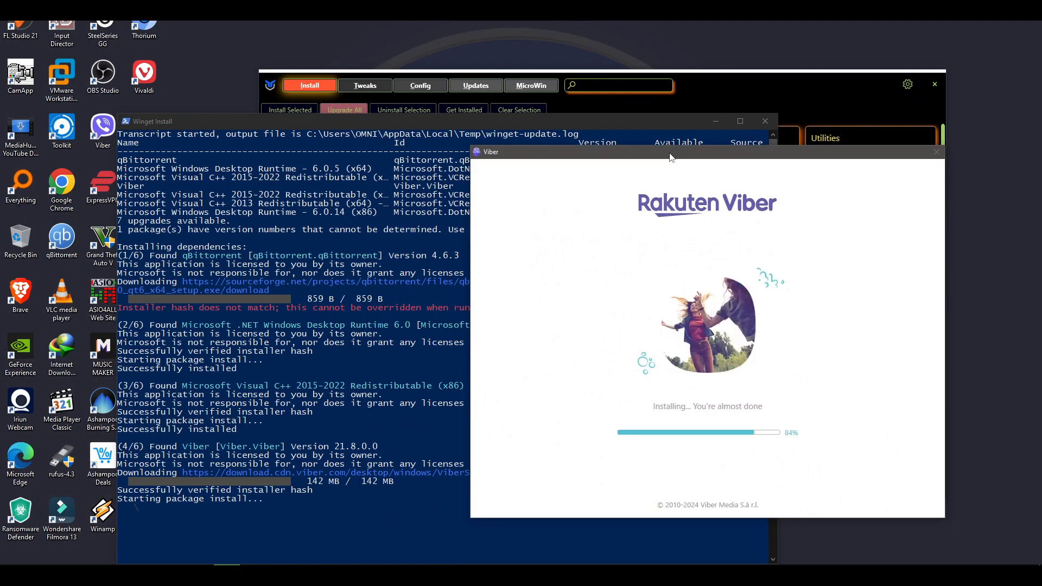
drag(725, 157, 141, 127)
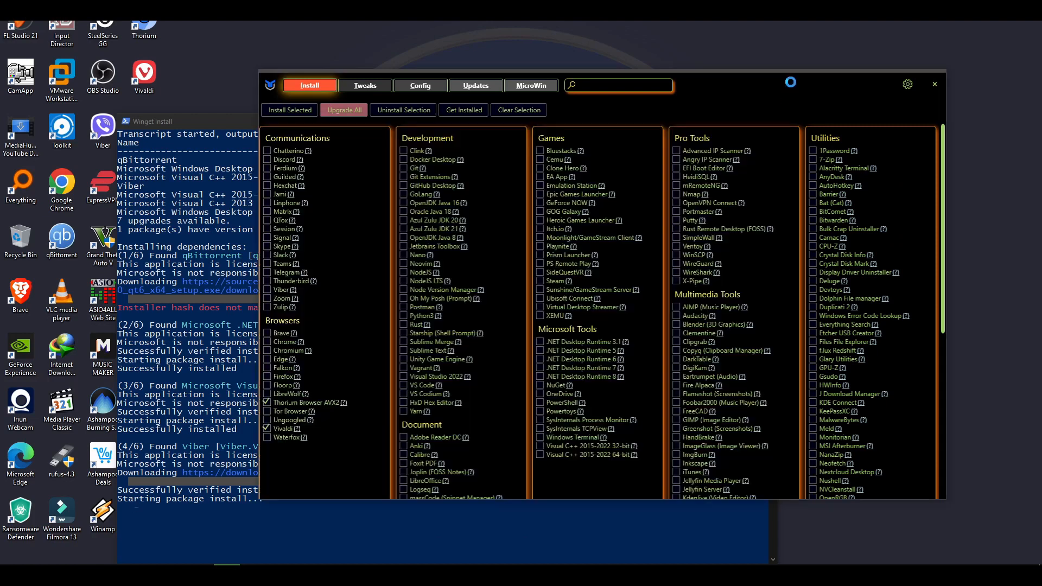
click(788, 99)
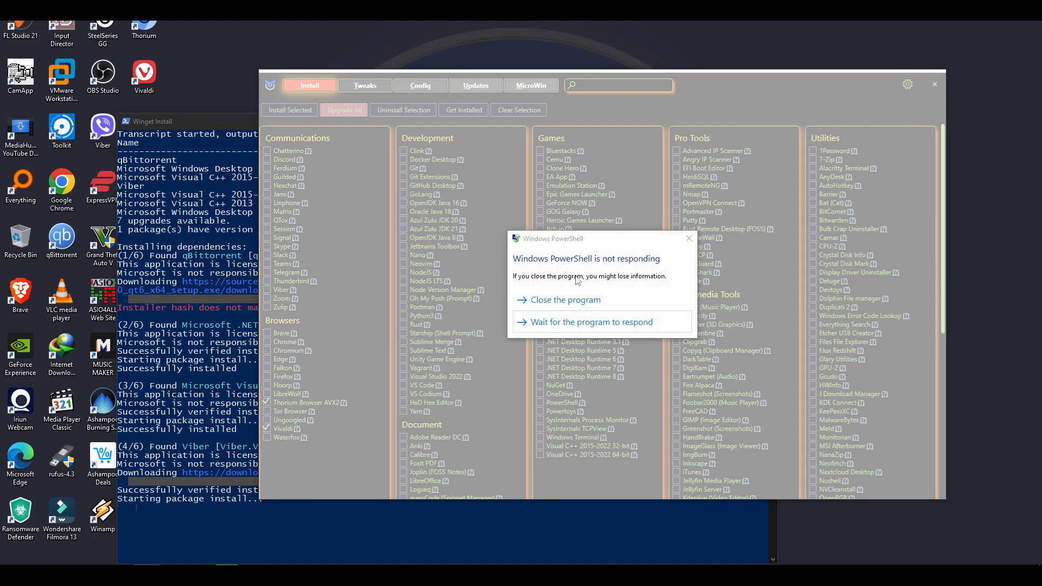
click(554, 321)
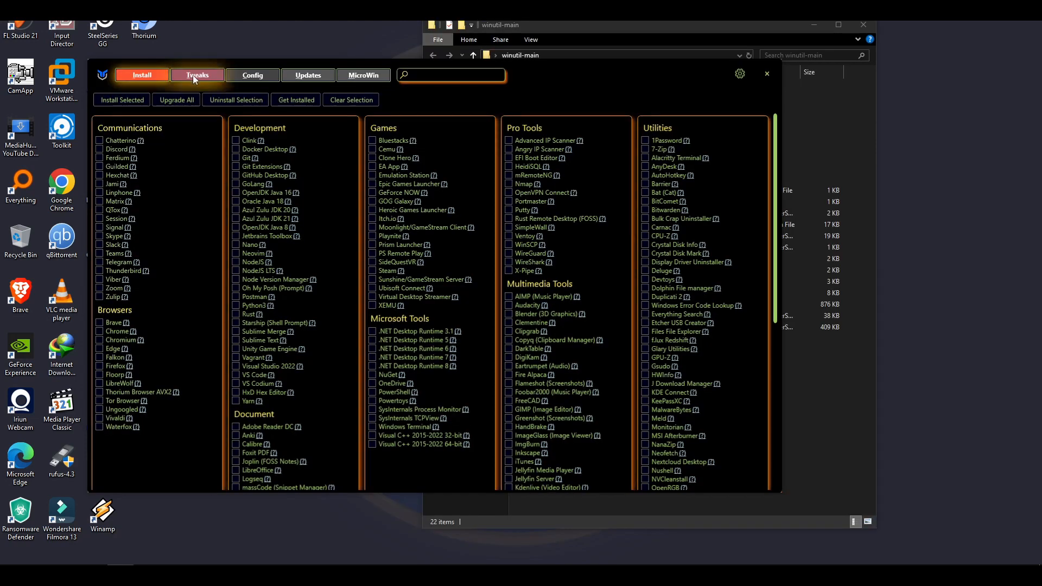
- Disable Bing Search in Start Menu among the utility's tweak preferences
click(193, 75)
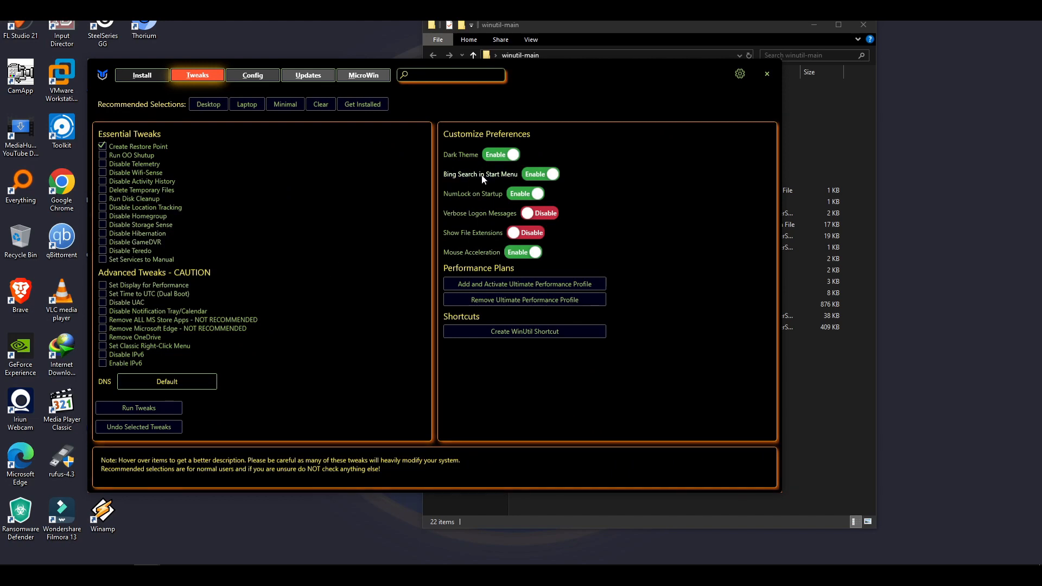
click(540, 174)
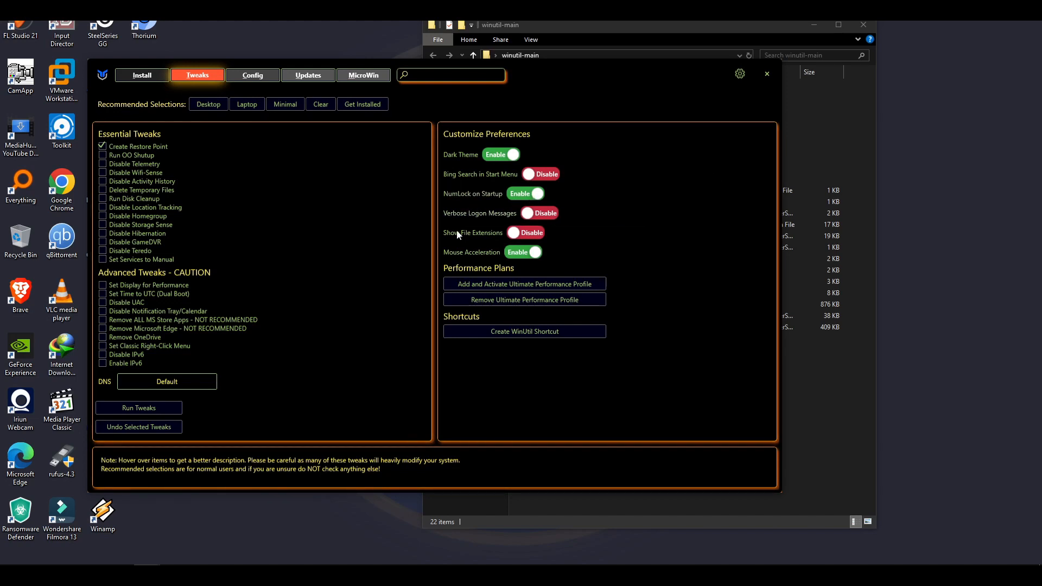
- Enable Show File Extensions among the customization preferences and move the utility window clear of the desktop icons
click(527, 233)
drag(535, 74, 599, 70)
- Select the tweaks Disable Telemetry, Disable Wifi-Sense, Disable Activity History, Delete Temporary Files, Disable Location Tracking and Remove OneDrive
mouse_move(168, 157)
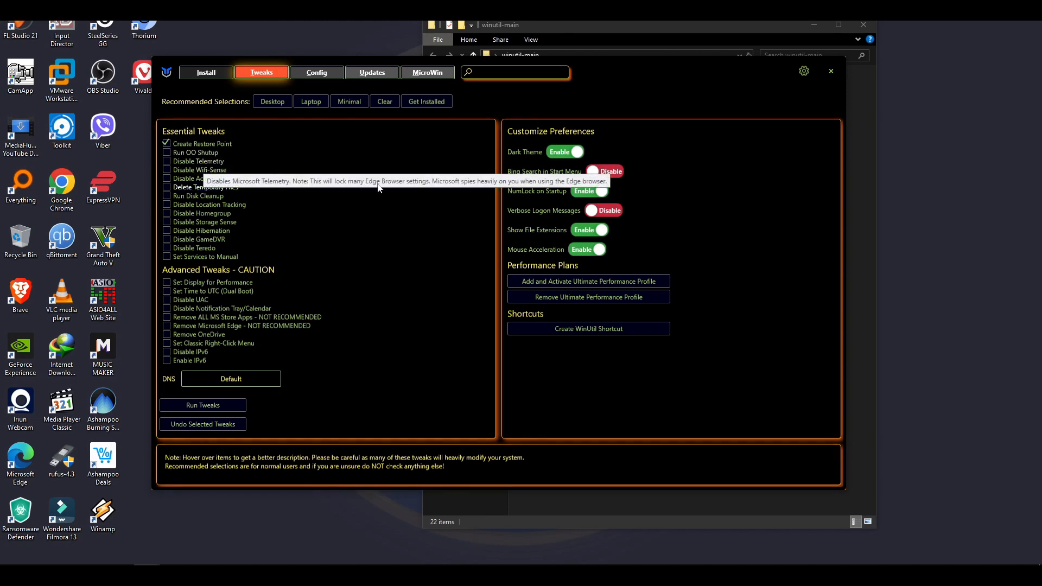
click(168, 163)
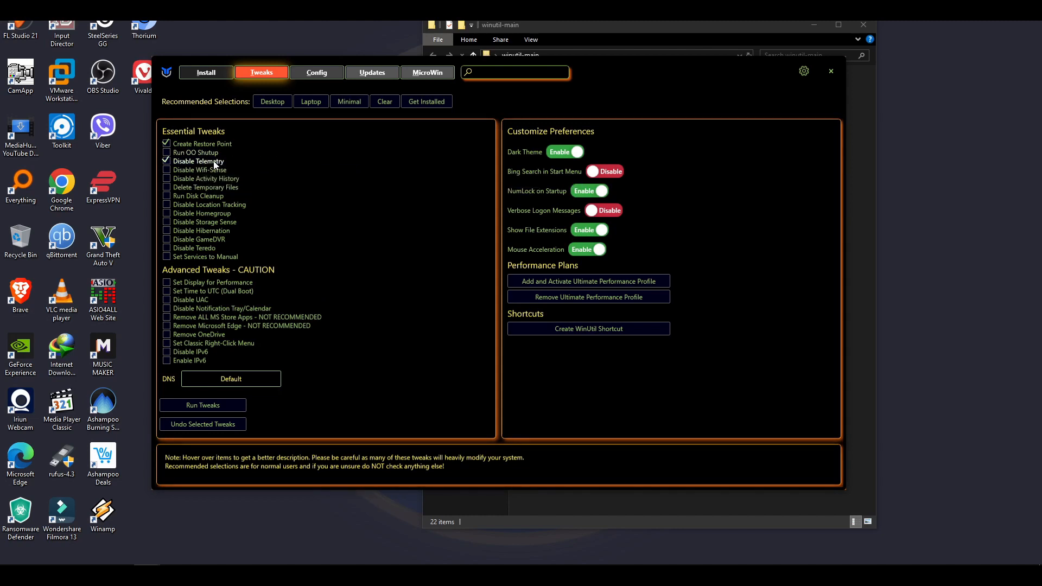
mouse_move(210, 174)
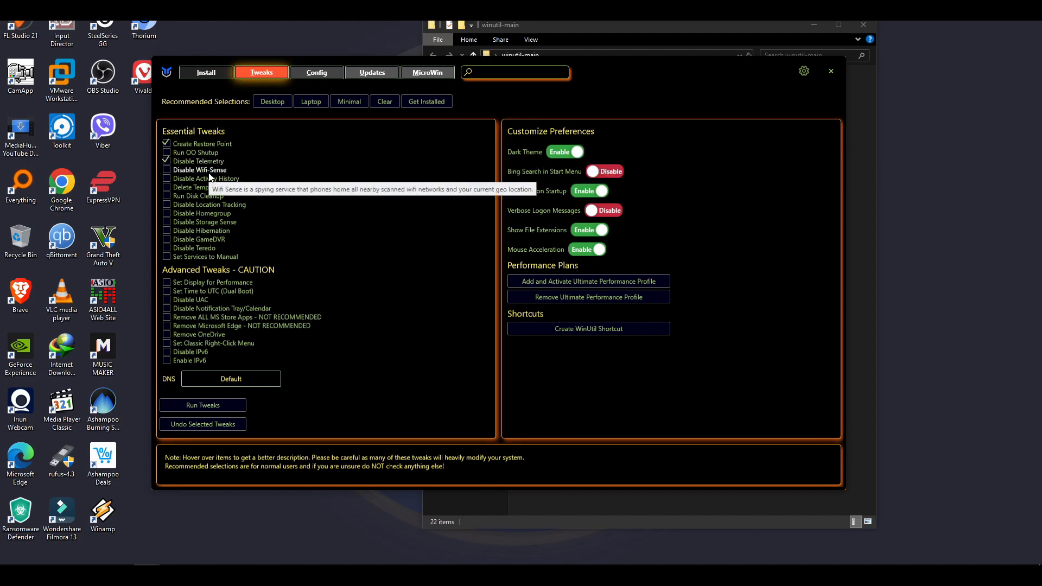
click(167, 171)
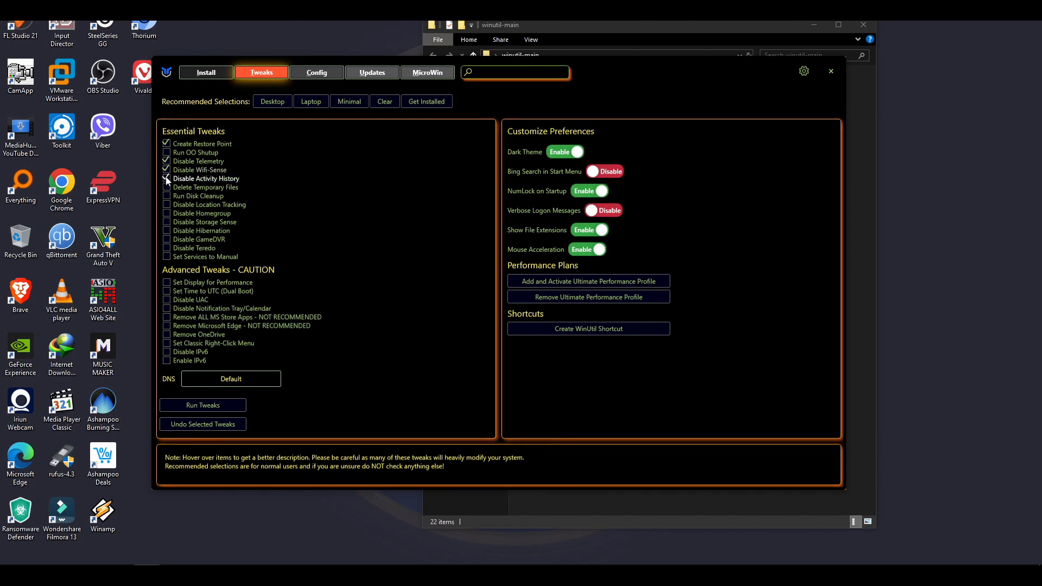
click(166, 188)
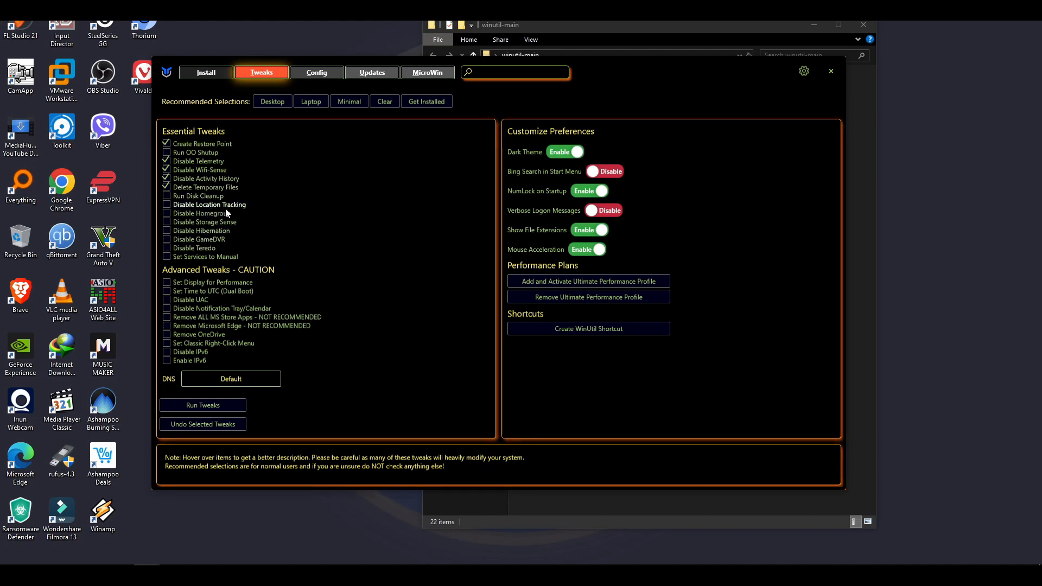
click(166, 206)
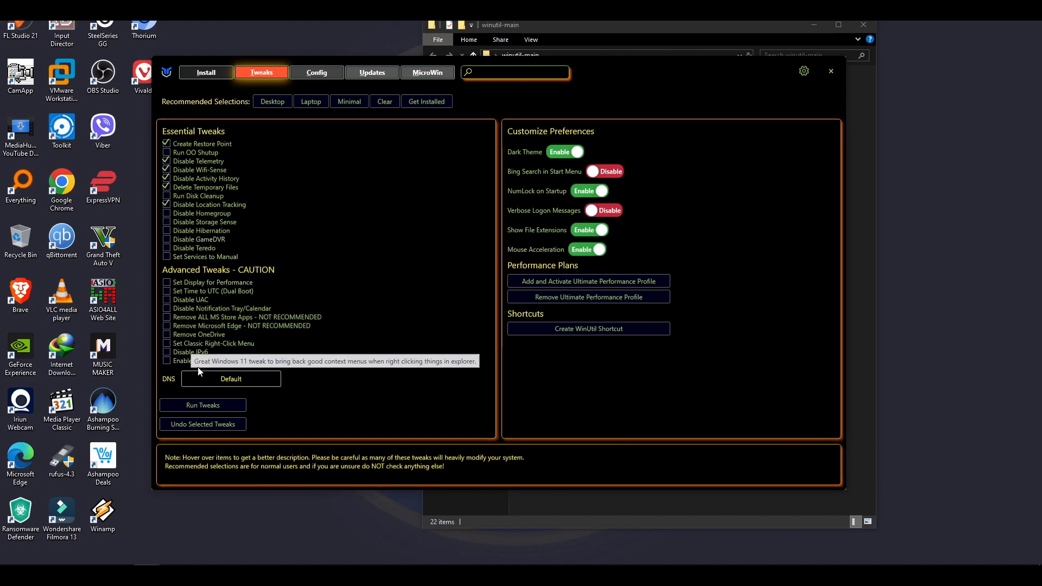
click(166, 334)
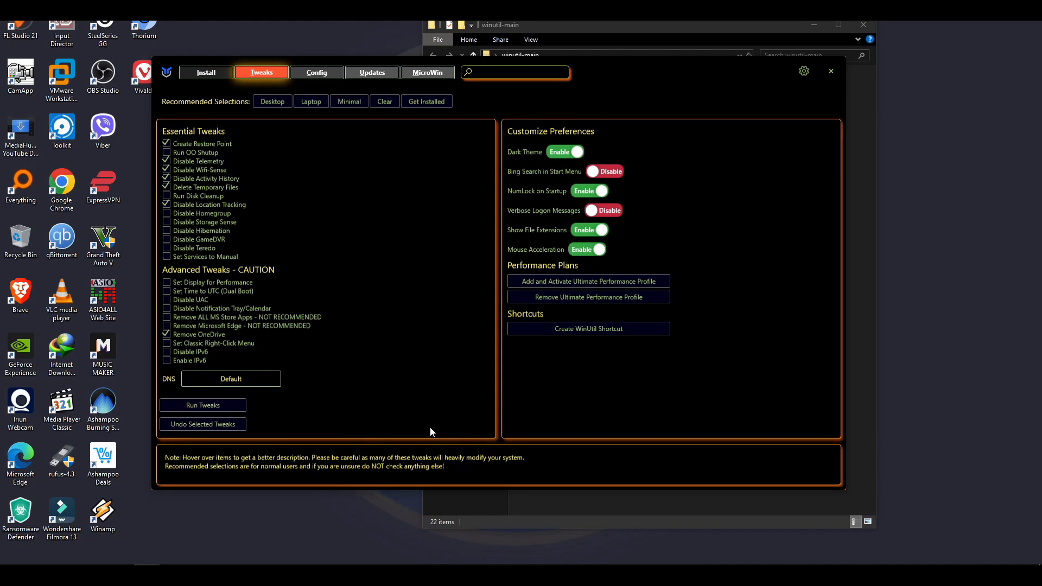
- Show the utility's PowerShell console and arrange it beside the utility window to check the progress, ending with the utility in front
mouse_move(184, 552)
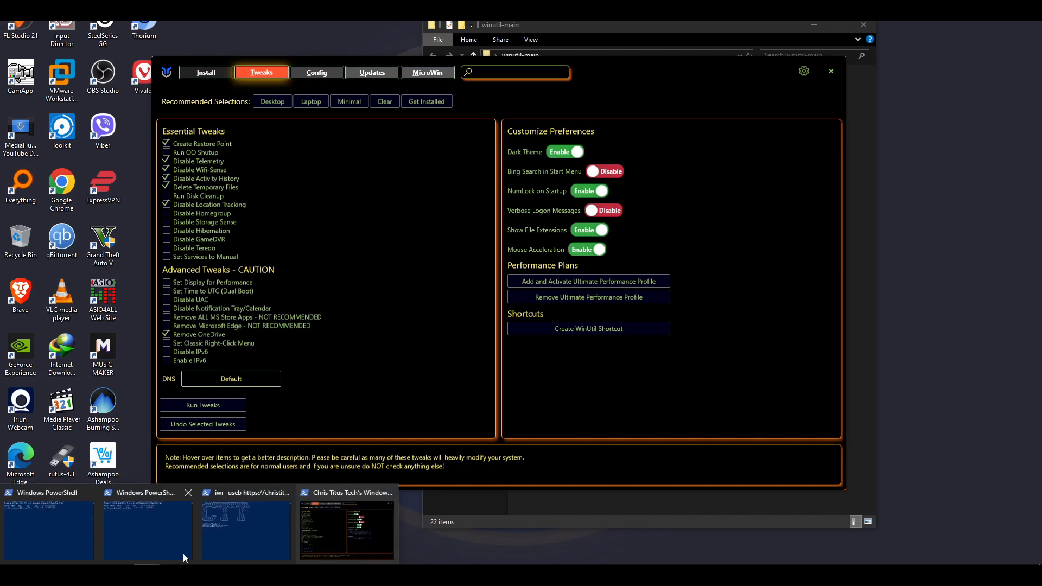
click(250, 535)
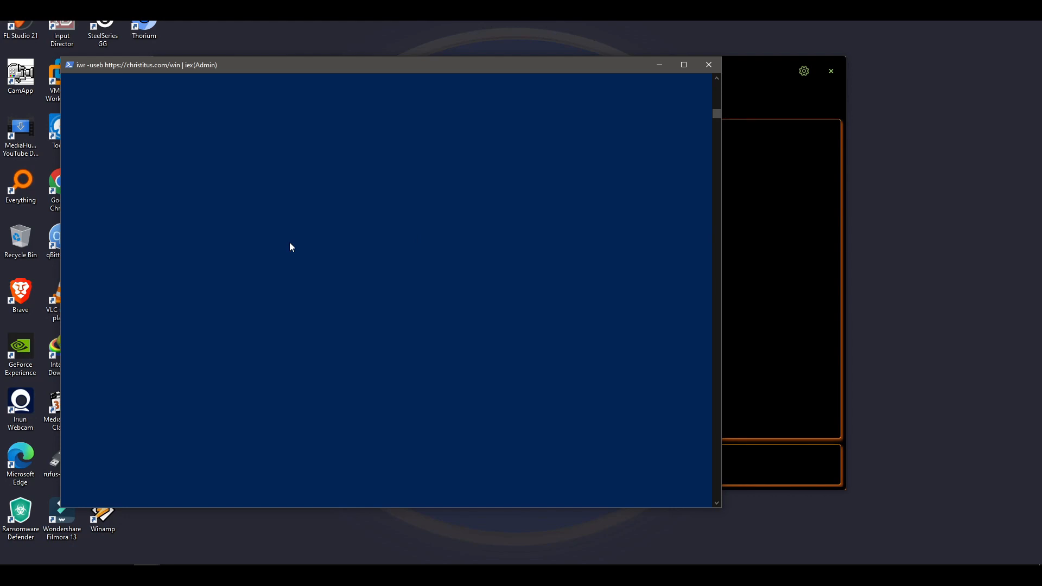
click(735, 95)
drag(629, 70, 798, 89)
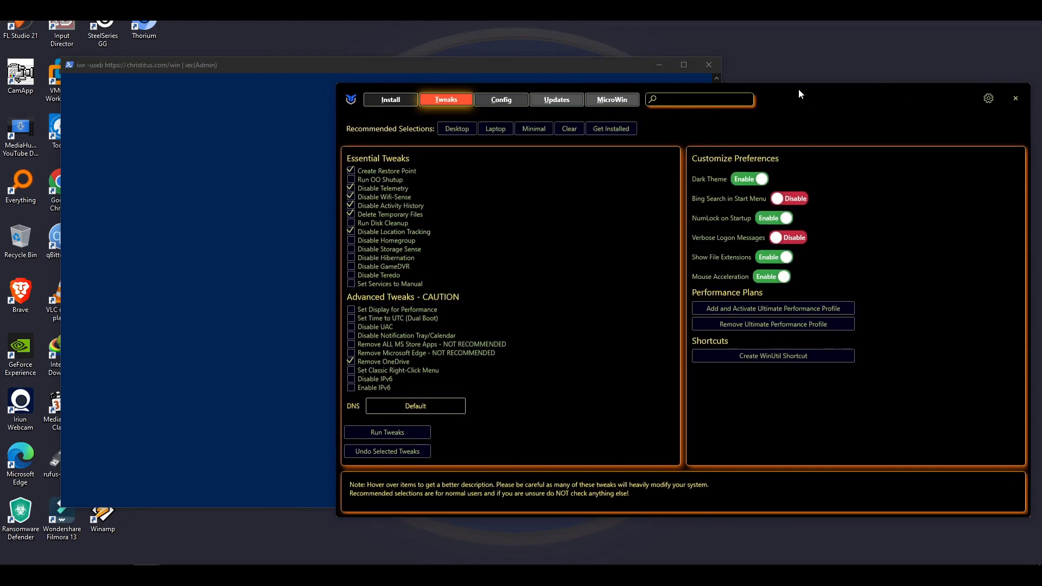
drag(513, 69, 455, 47)
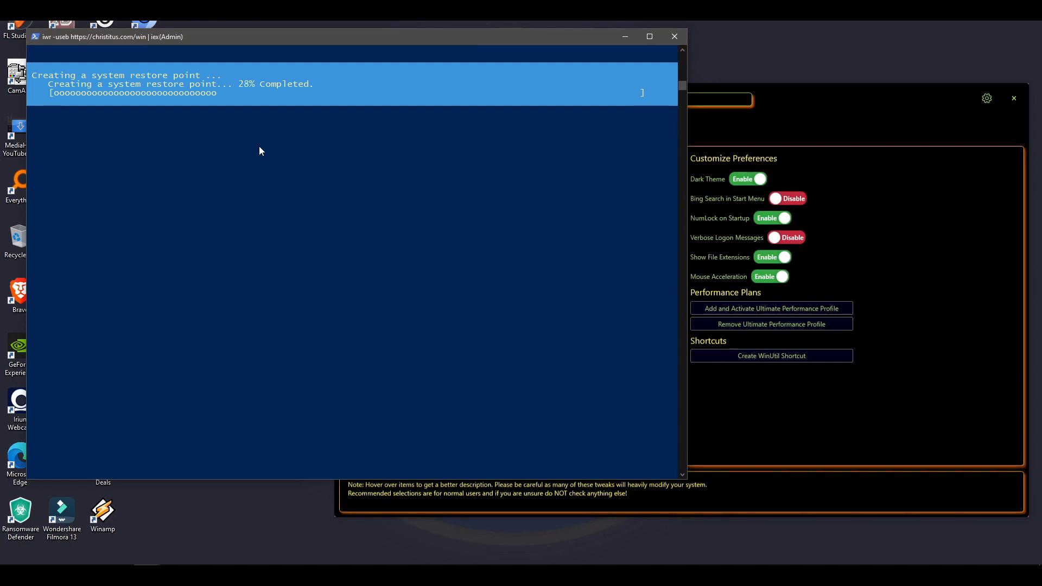
click(909, 104)
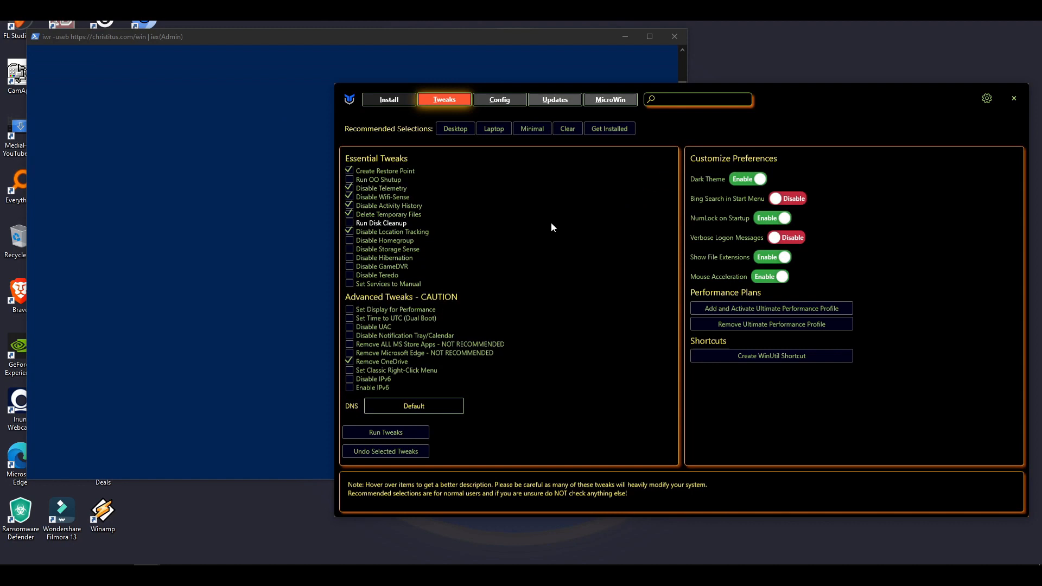
- Look through the Config, Updates, MicroWin and Install sections of the utility, dismissing the Windows Security notification along the way
mouse_move(551, 227)
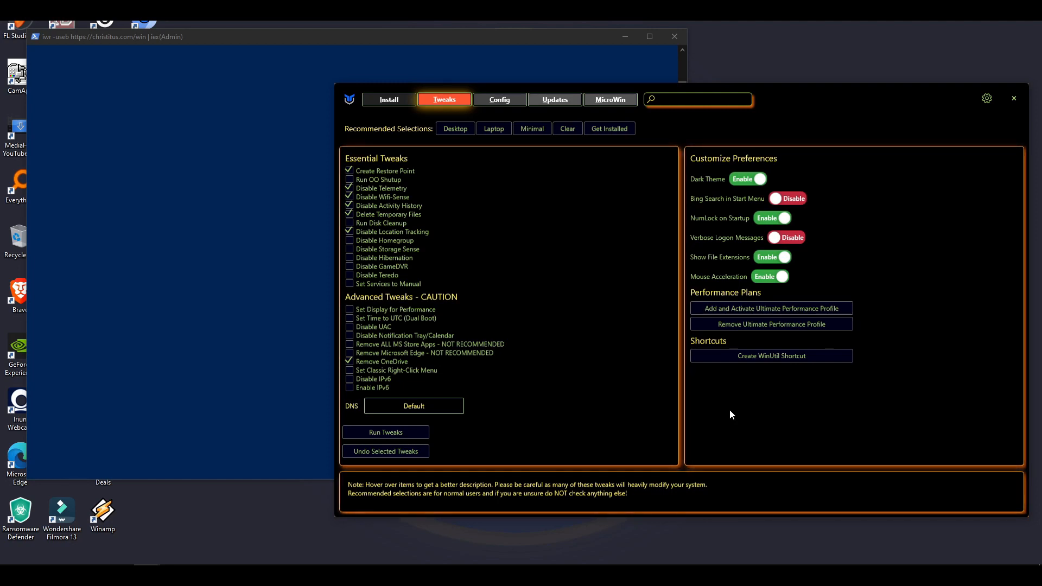
click(500, 100)
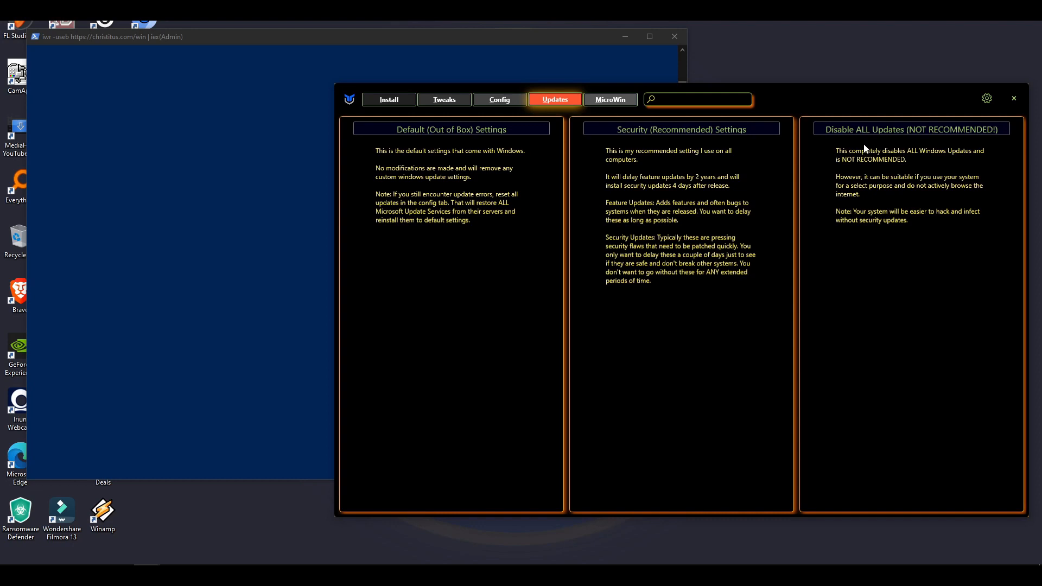
click(605, 103)
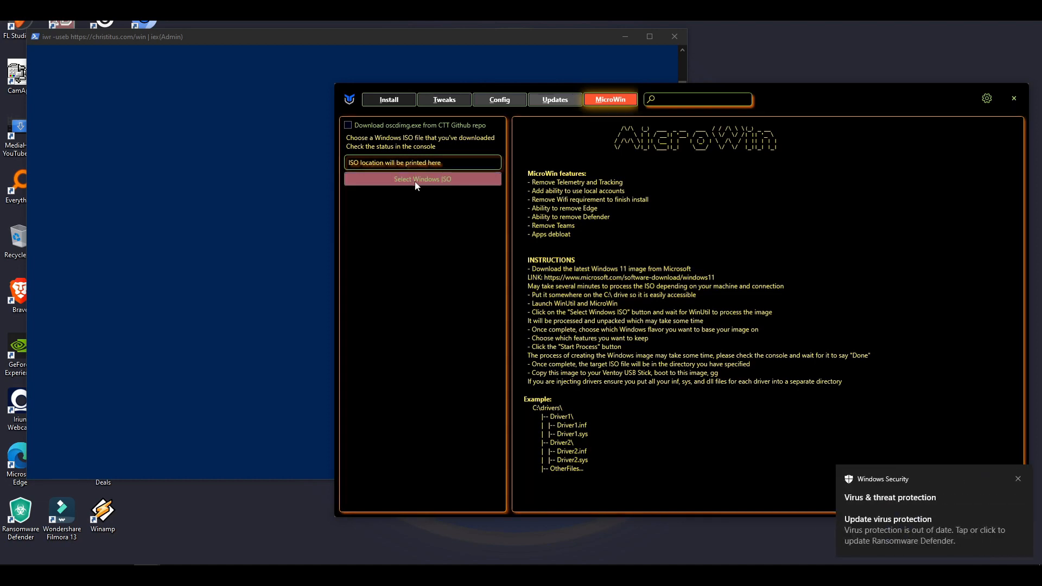
click(1018, 479)
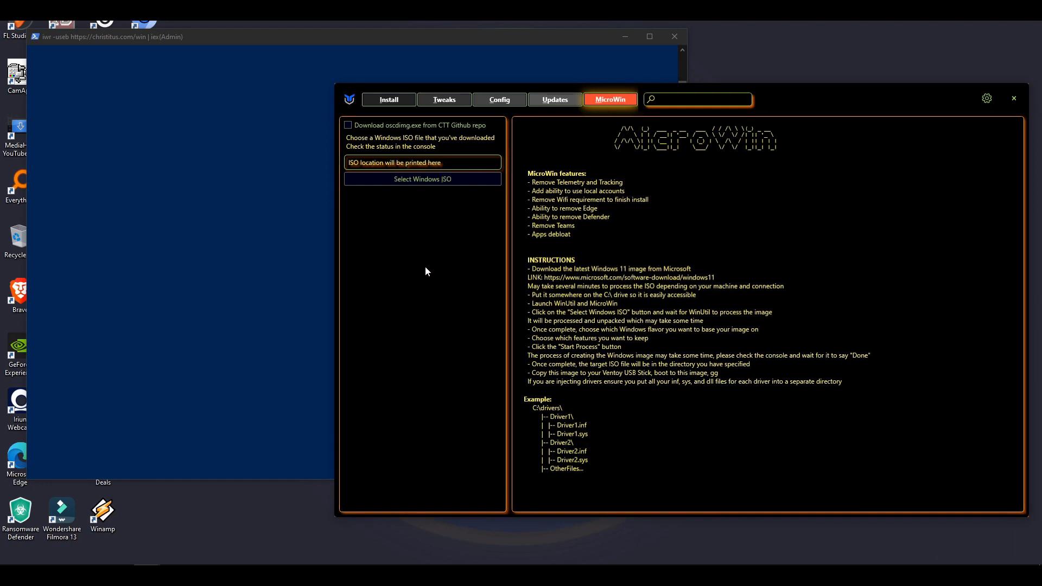
click(395, 101)
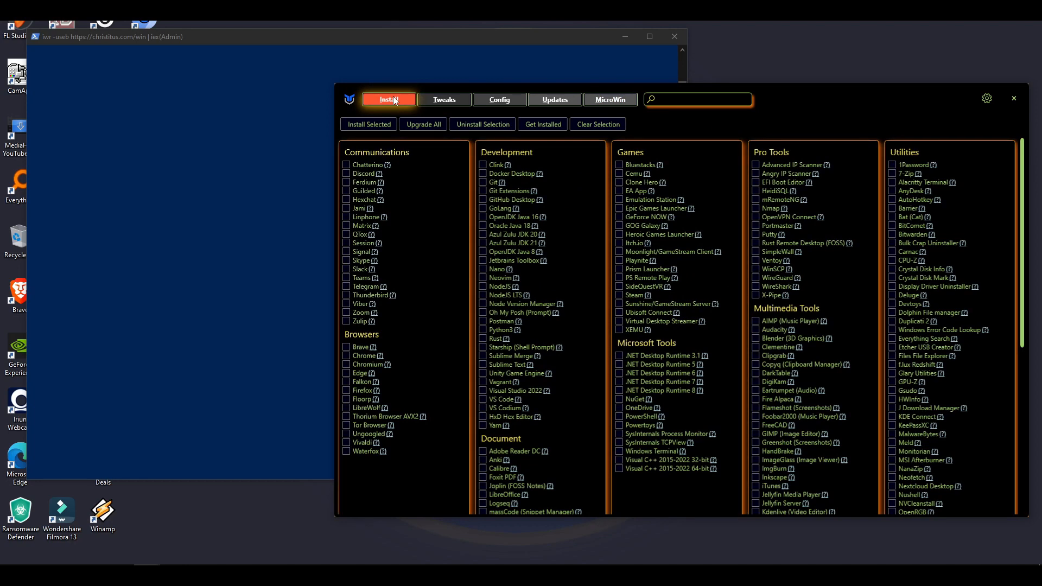
scroll(594, 268, down, 5)
scroll(602, 244, up, 5)
- Minimize the PowerShell console, move the utility window toward the middle of the desktop and show its About information
click(623, 37)
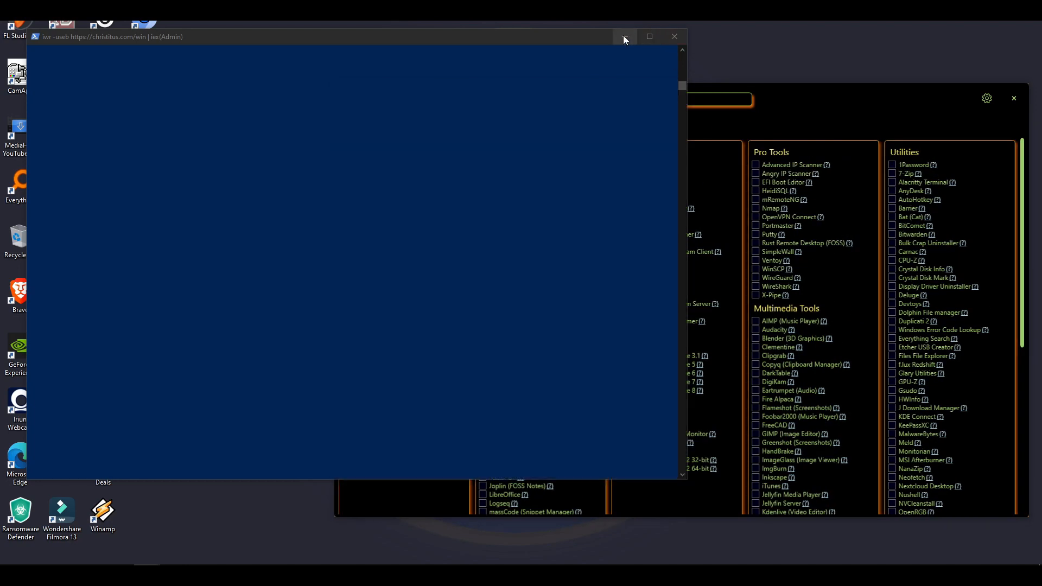
click(623, 38)
drag(817, 98, 656, 74)
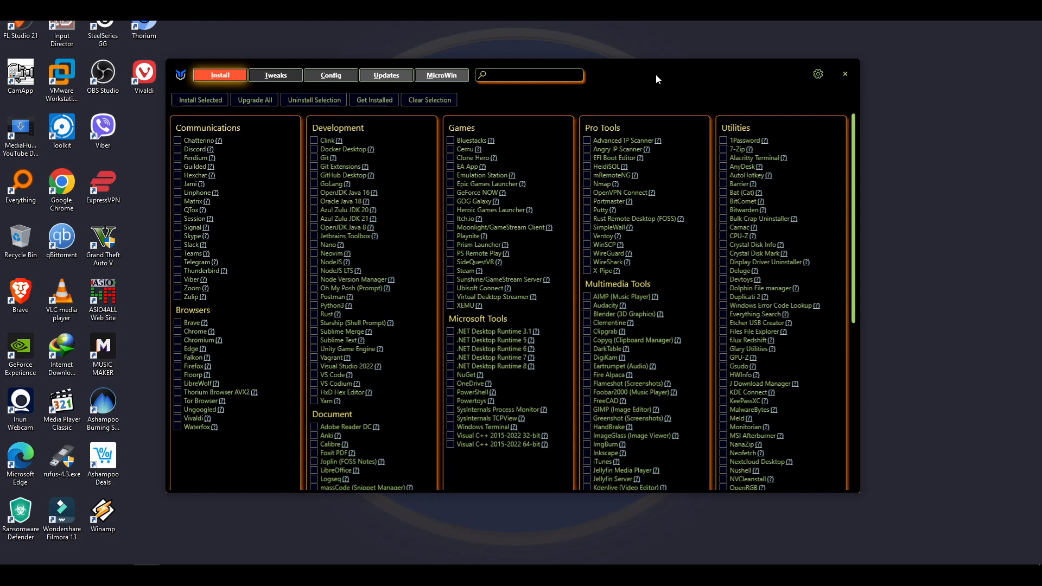
click(817, 73)
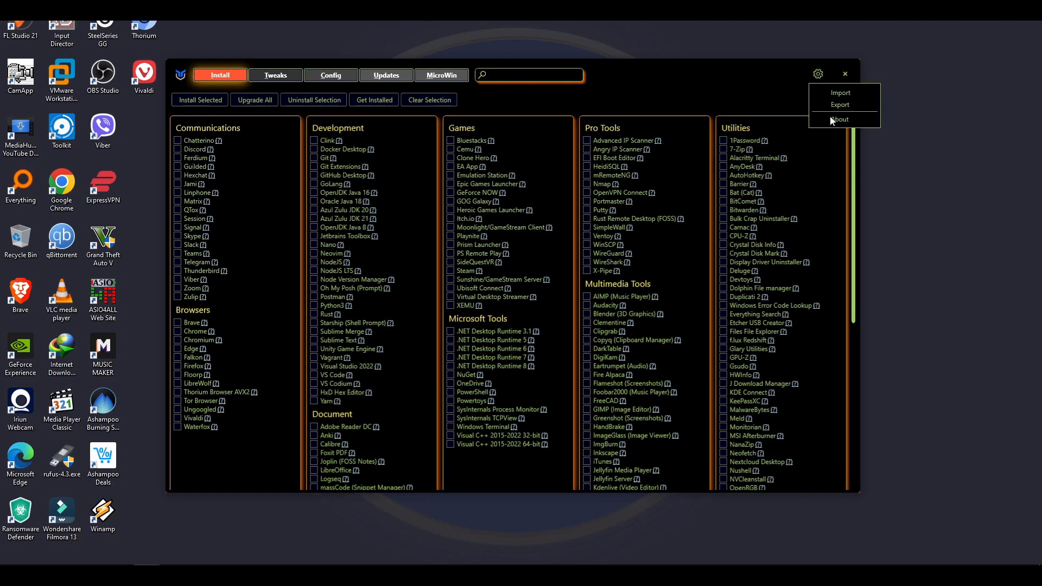
click(835, 120)
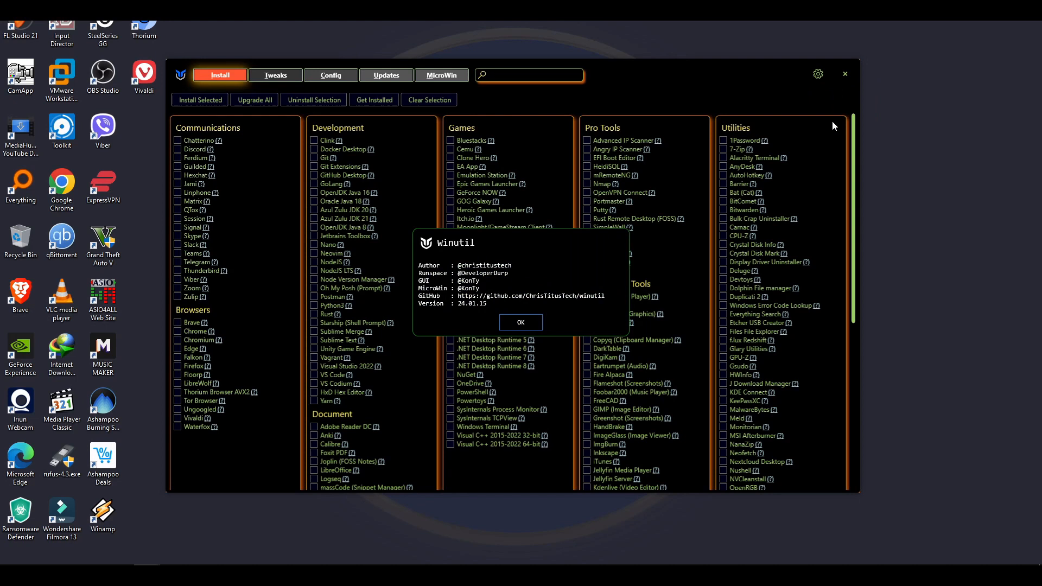